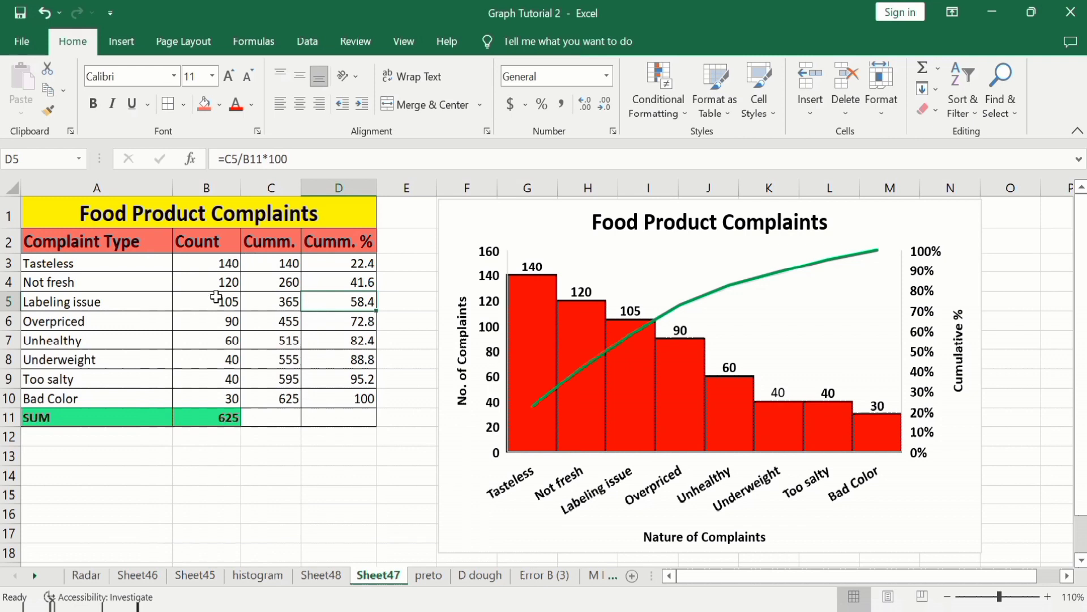
# Step: Inspect the running-total formulas in C5 and C7 and the cumulative percentage formulas in D3, D4, D6
pyautogui.click(272, 307)
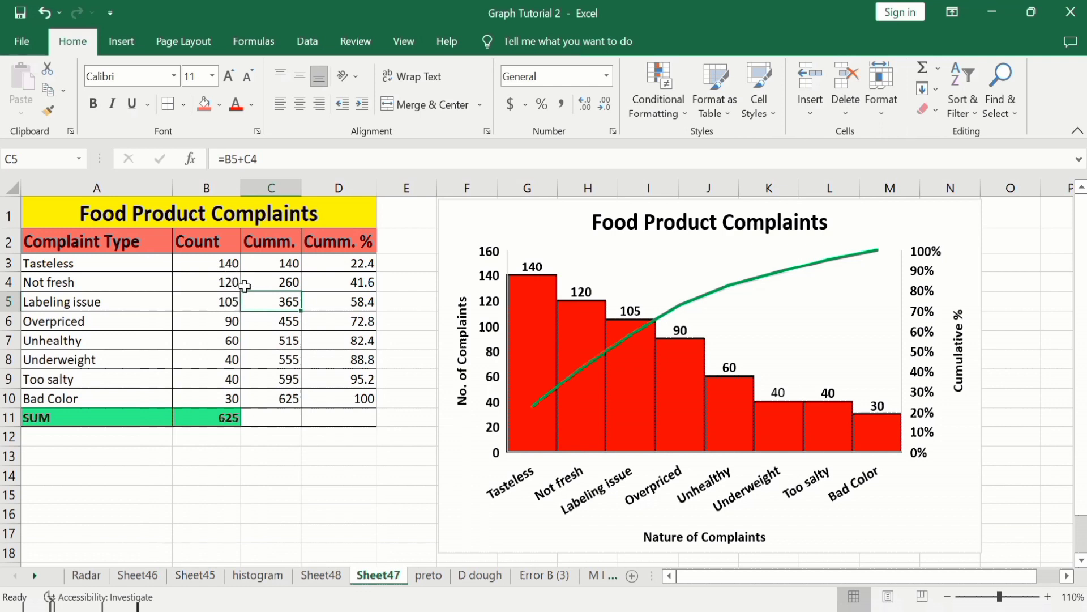
pyautogui.click(286, 340)
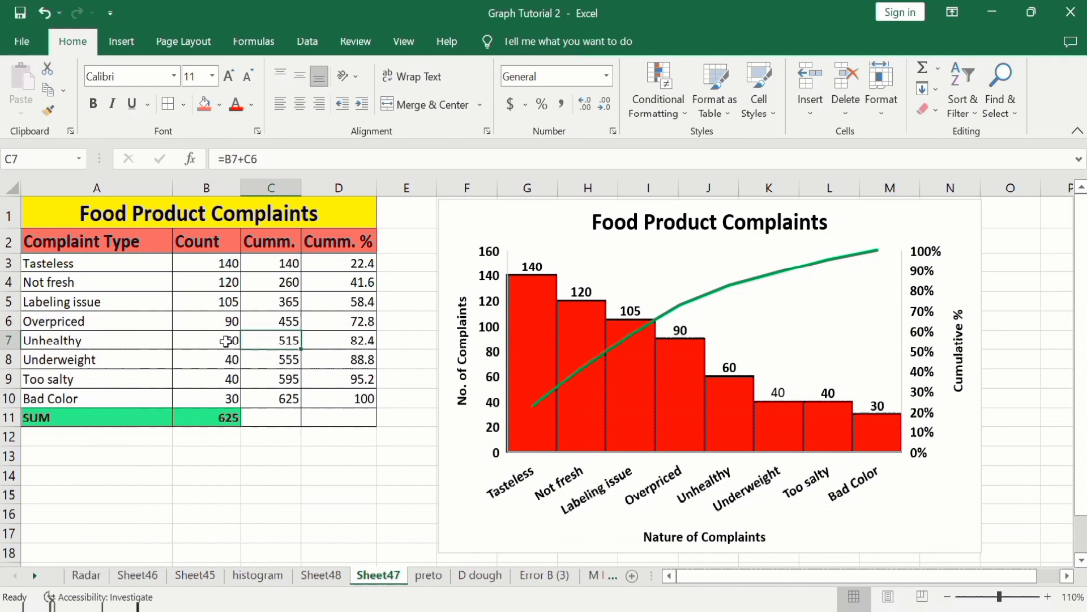
pyautogui.click(335, 263)
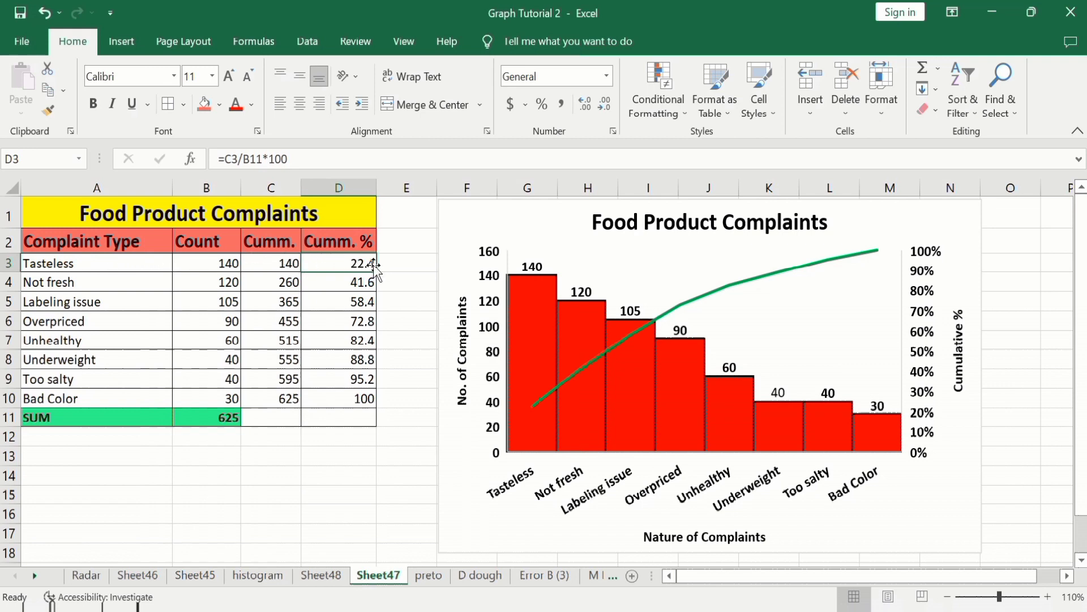
pyautogui.click(335, 284)
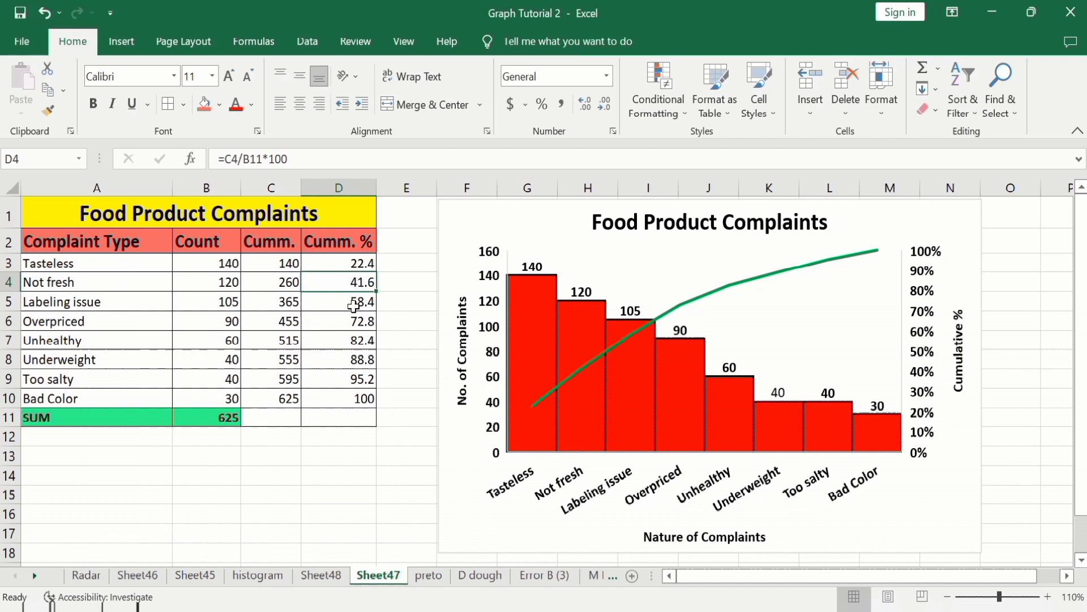
pyautogui.click(349, 325)
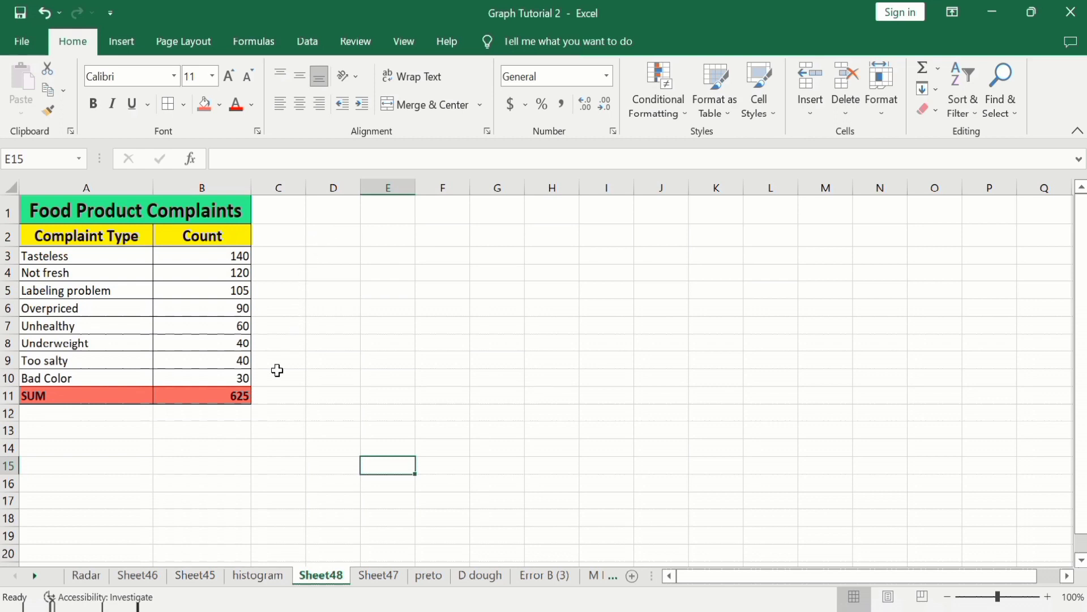
# Step: Select the complaint types and counts in A3:B10 and insert a Statistic Pareto chart
pyautogui.click(240, 379)
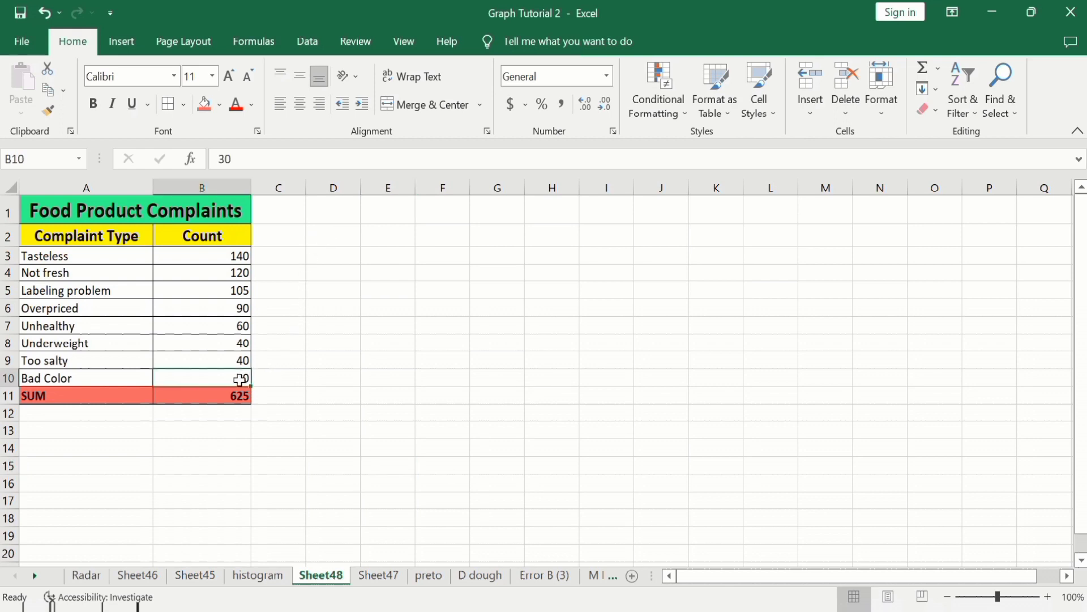
pyautogui.moveTo(240, 379); pyautogui.dragTo(85, 260)
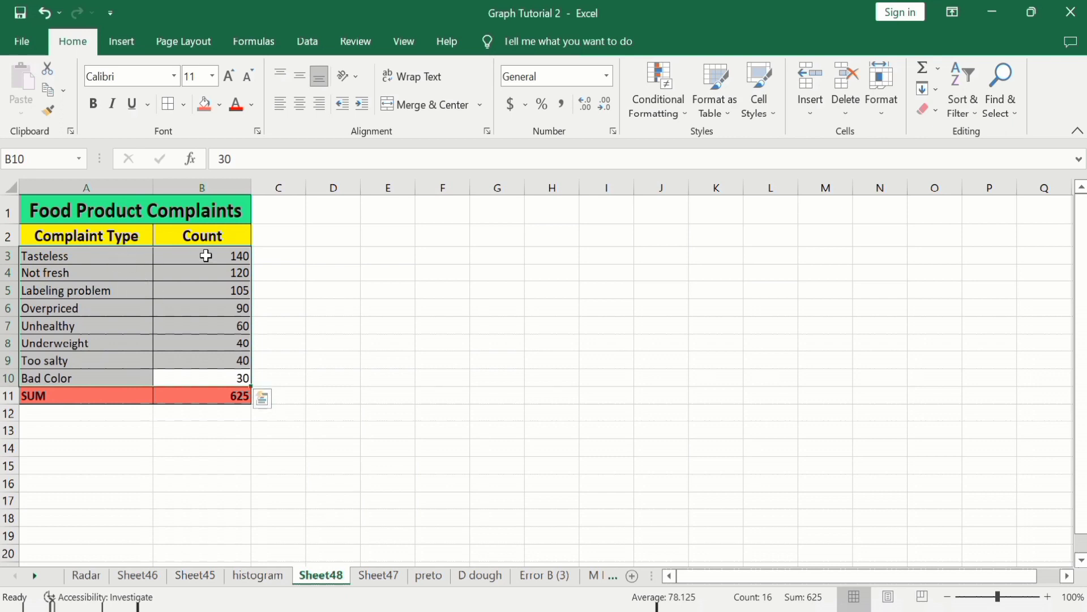
pyautogui.click(126, 50)
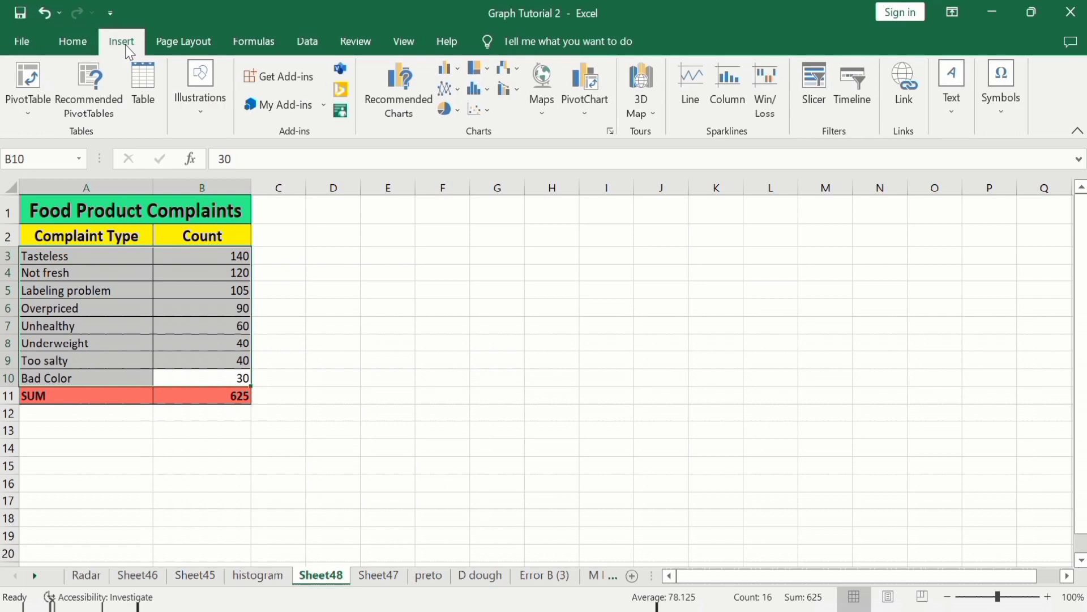
pyautogui.click(489, 90)
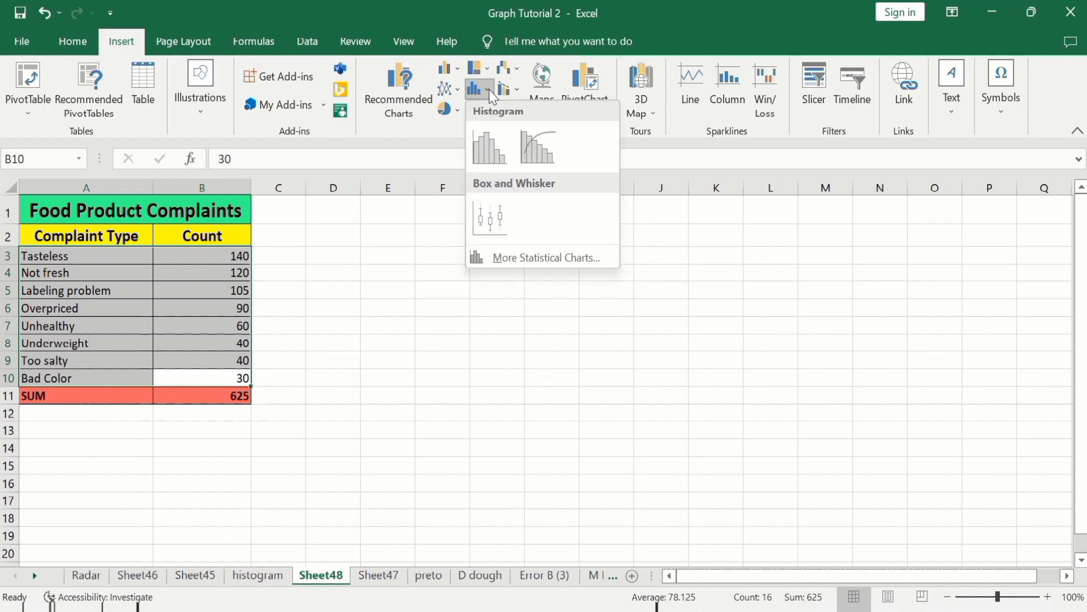
pyautogui.click(539, 150)
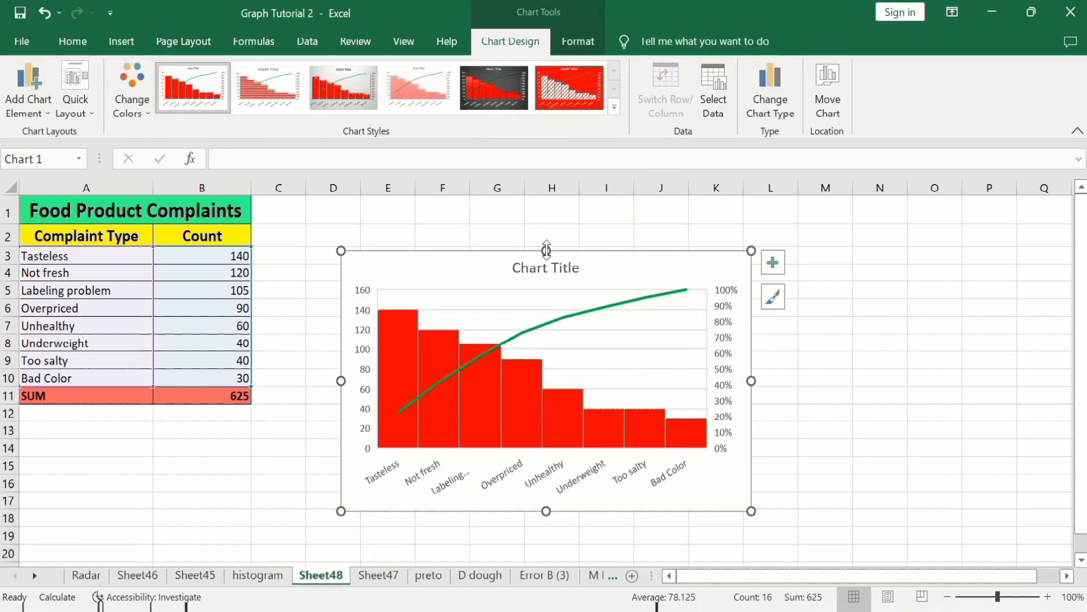
# Step: Stretch the chart taller at the top, wider to the right, and longer at the bottom
pyautogui.moveTo(547, 250); pyautogui.dragTo(547, 219)
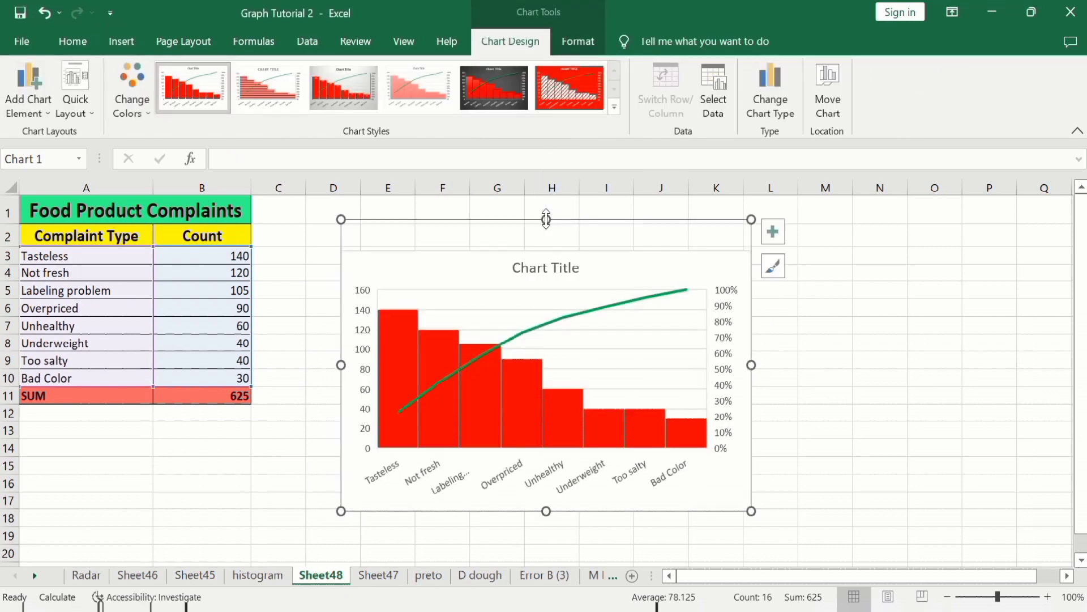
pyautogui.moveTo(752, 366); pyautogui.dragTo(822, 365)
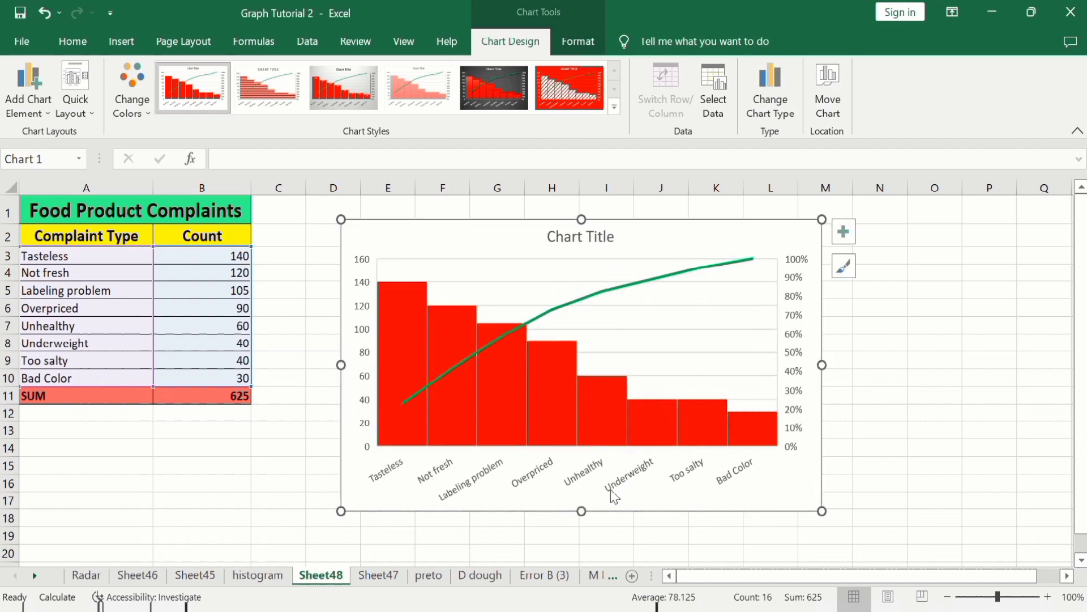
pyautogui.moveTo(582, 512); pyautogui.dragTo(586, 543)
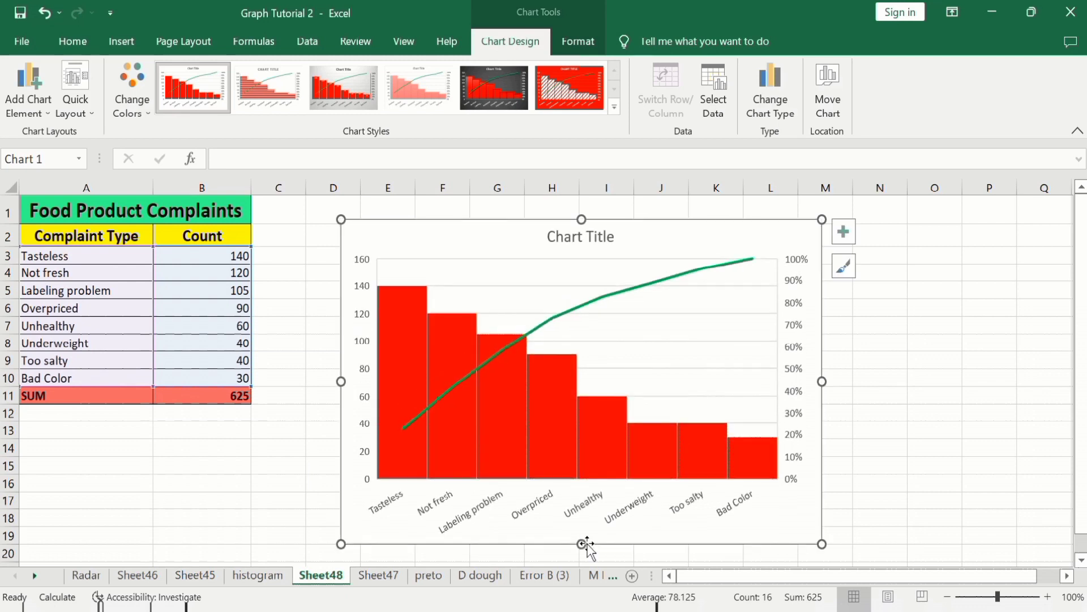
# Step: Turn on Axis Titles and Data Labels and turn off Gridlines for the Pareto chart
pyautogui.click(843, 230)
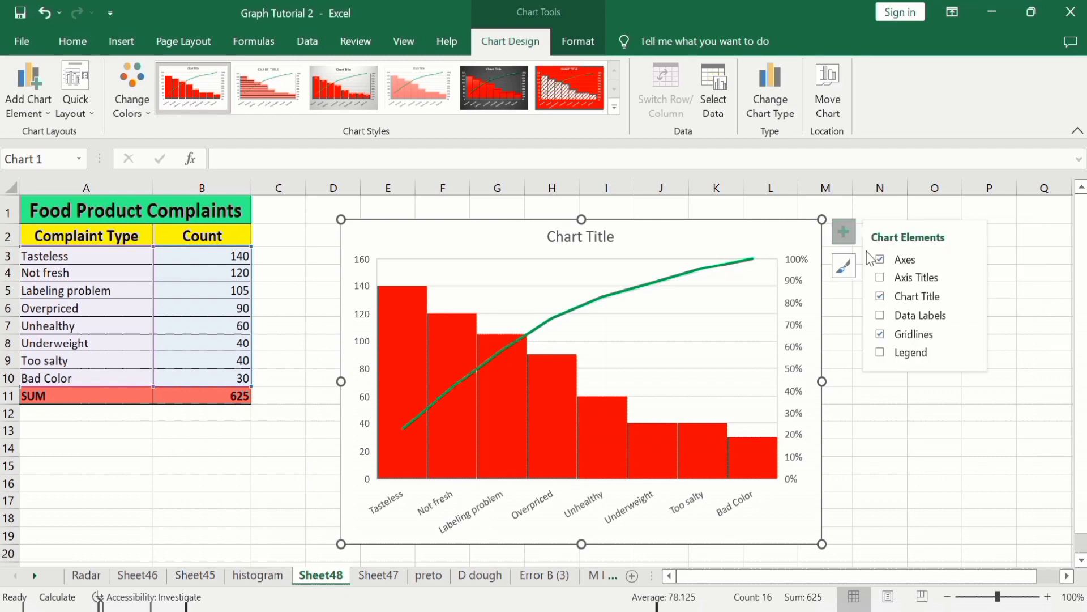
pyautogui.click(880, 277)
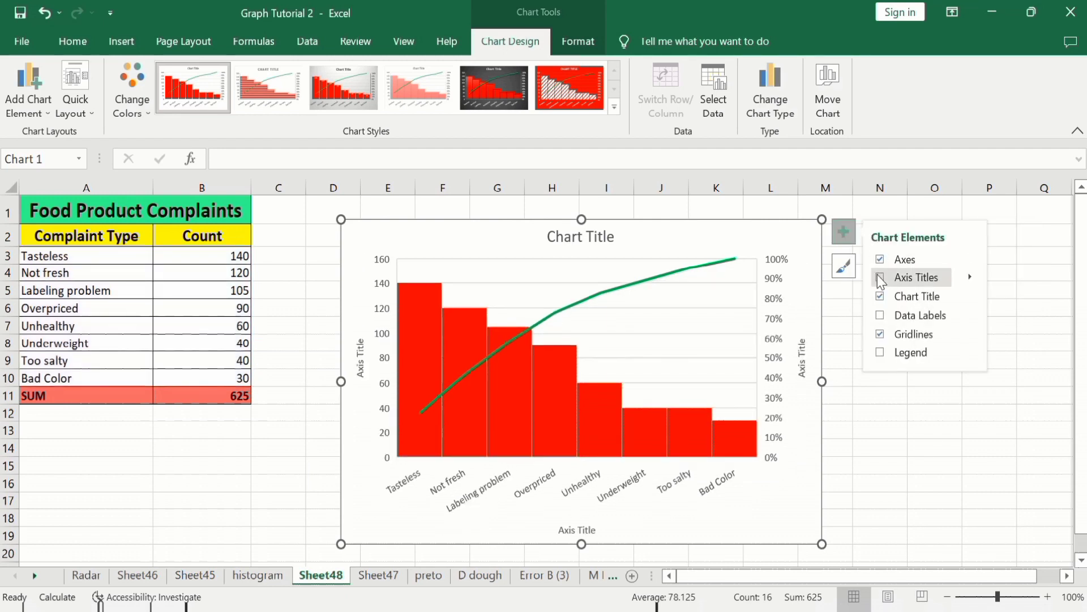
pyautogui.click(879, 316)
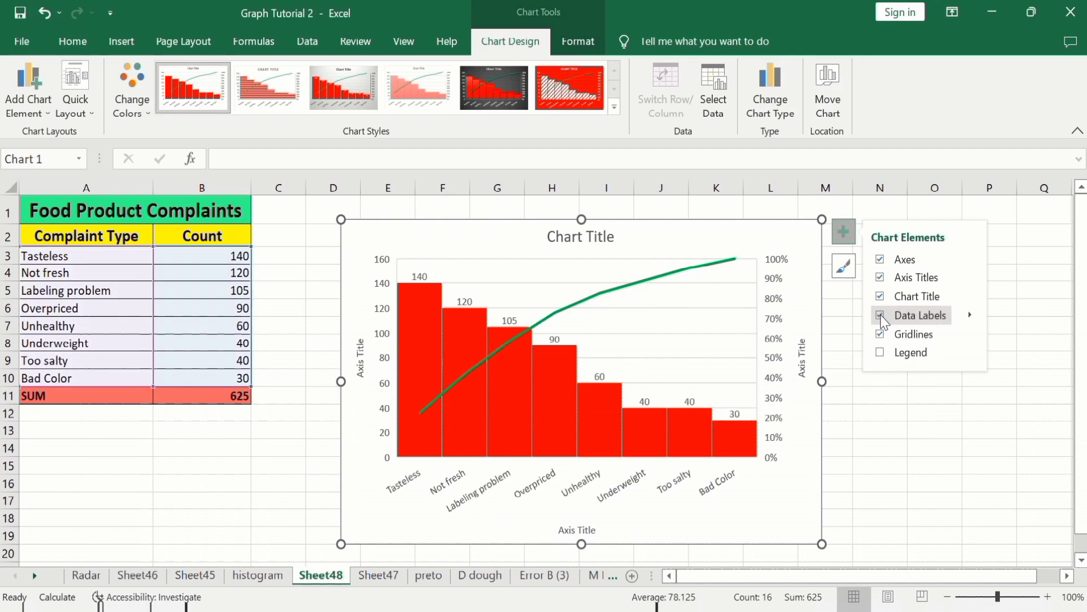
pyautogui.click(880, 334)
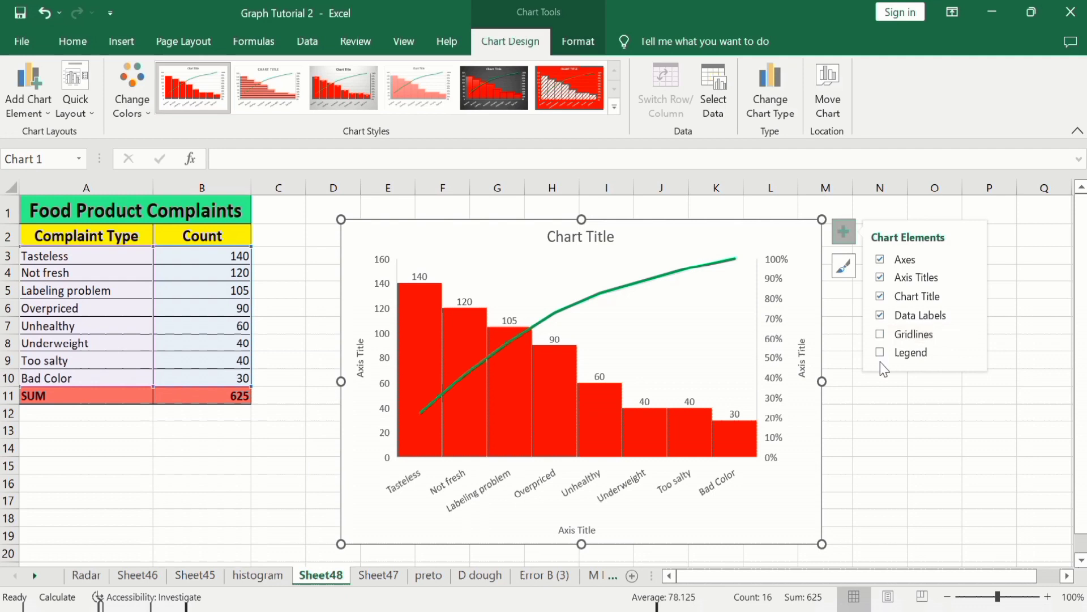
pyautogui.click(887, 400)
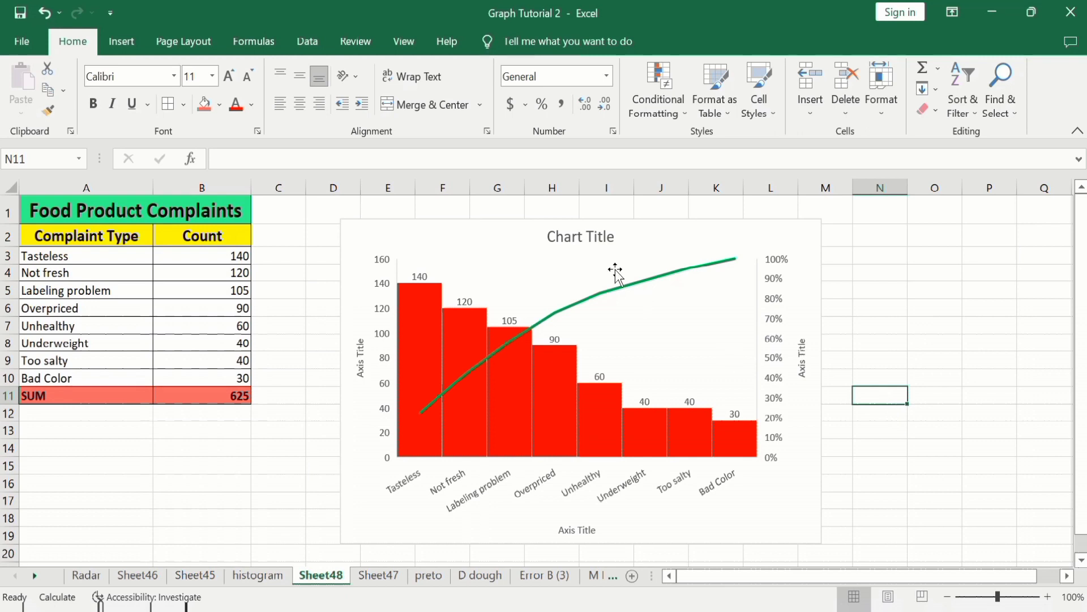
# Step: Replace the default chart title with 'Food Product Complaints'
pyautogui.click(596, 231)
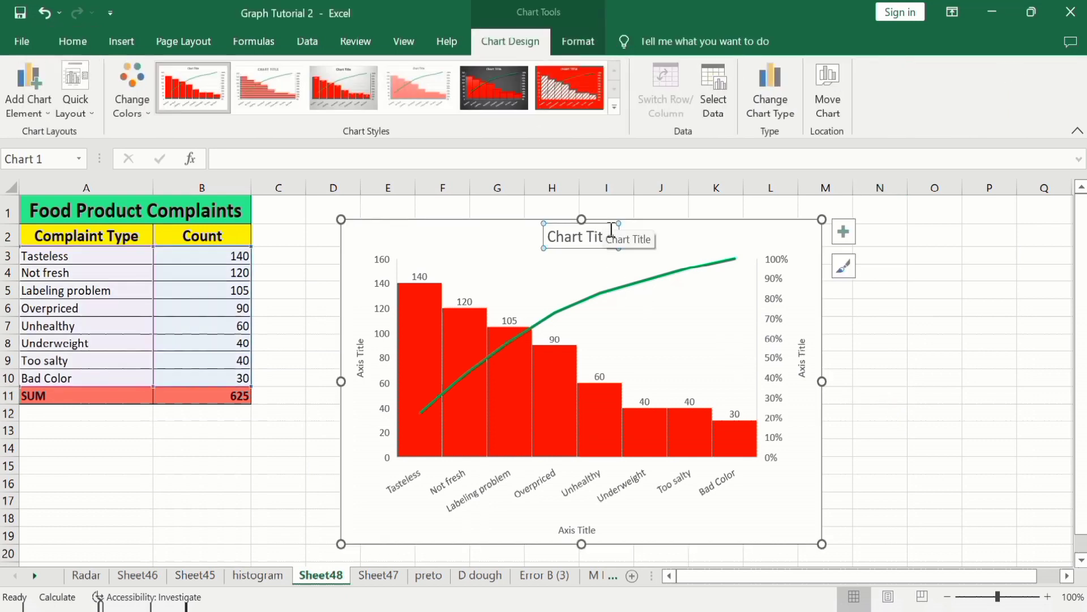
pyautogui.click(616, 237)
pyautogui.press('BackSpace')
pyautogui.press('BackSpace')
pyautogui.press('BackSpace')
pyautogui.press('BackSpace')
pyautogui.press('BackSpace')
pyautogui.press('BackSpace')
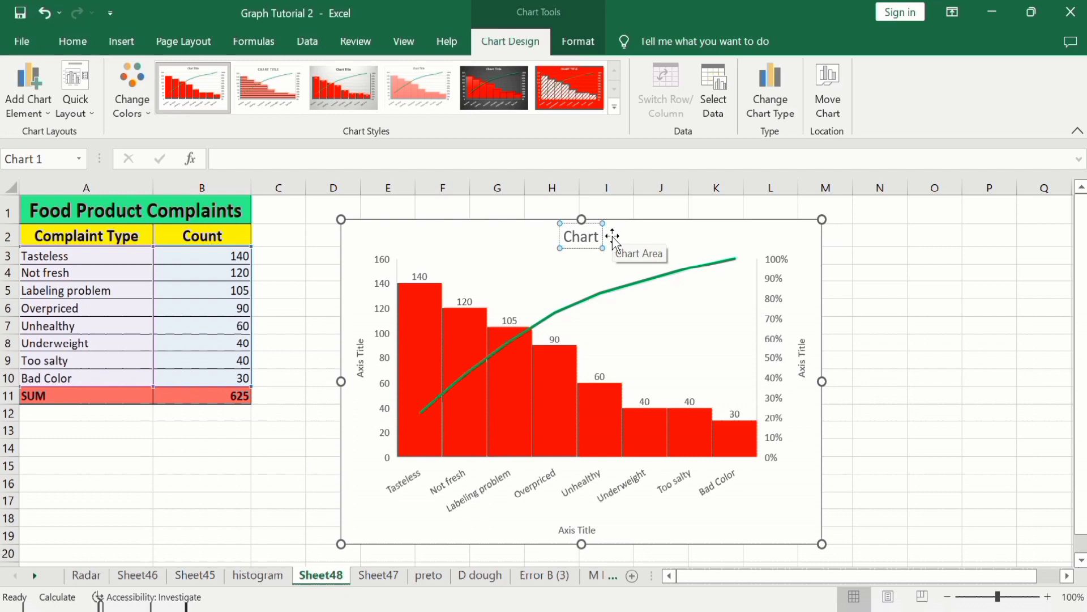
pyautogui.press('BackSpace')
pyautogui.press('BackSpace')
pyautogui.press('BackSpace')
pyautogui.press('BackSpace')
pyautogui.press('BackSpace')
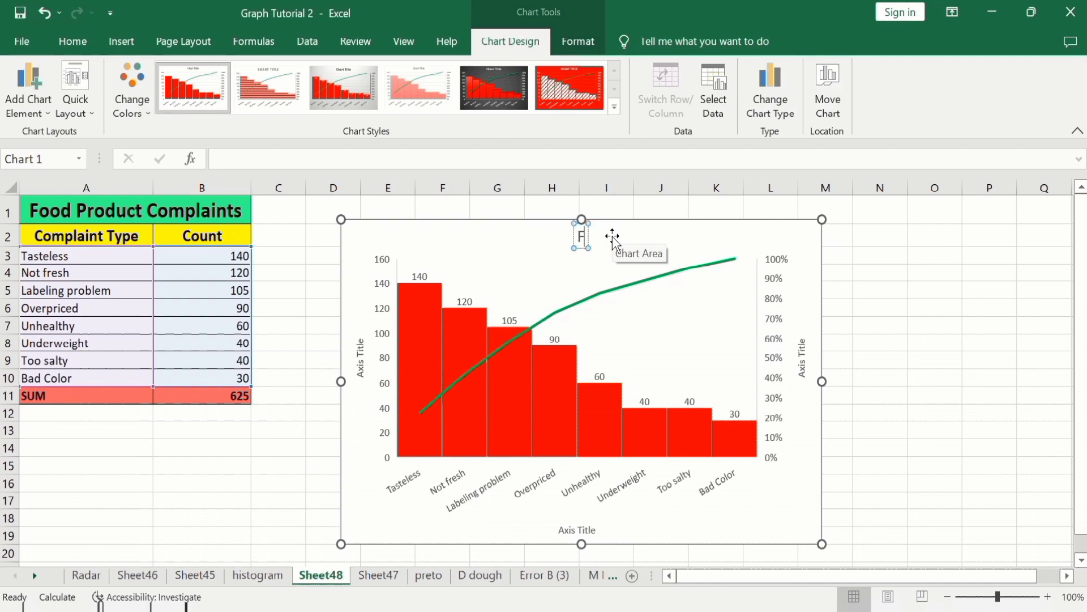
pyautogui.write('Food')
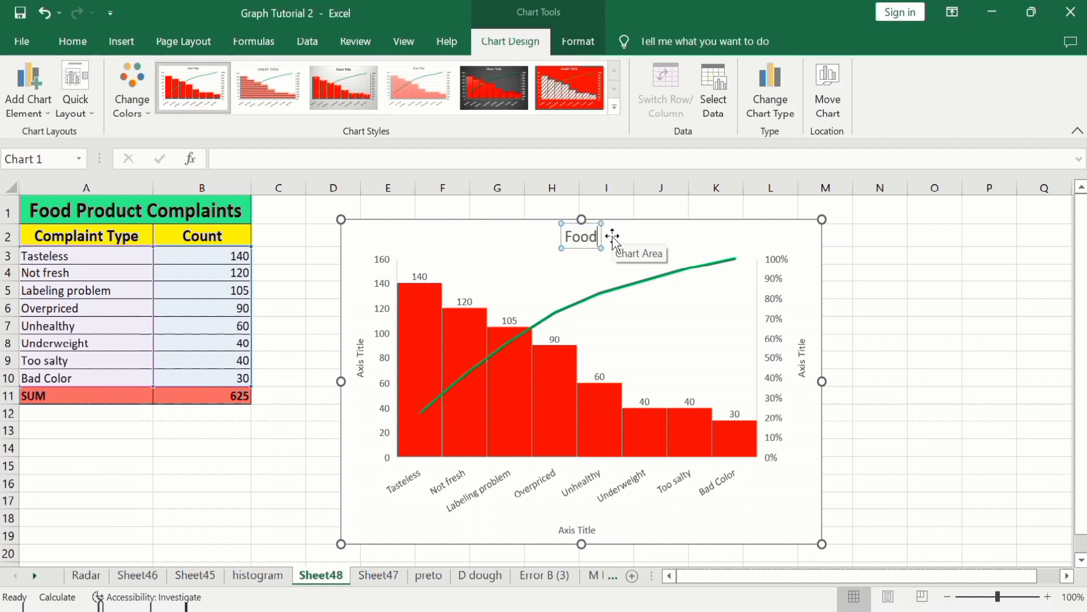
pyautogui.write(' Pr')
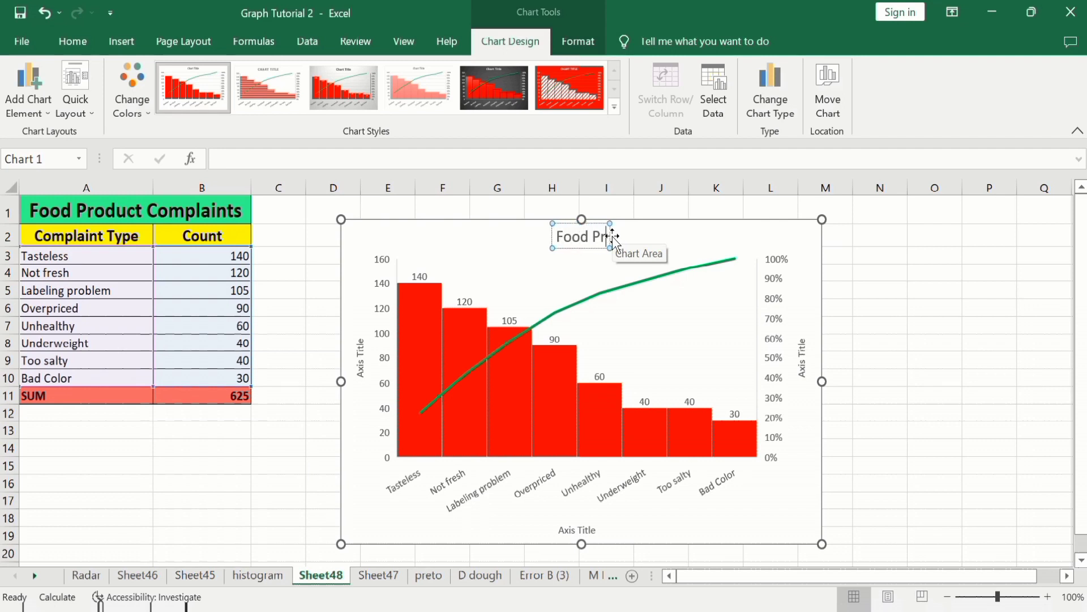
pyautogui.write('oduct')
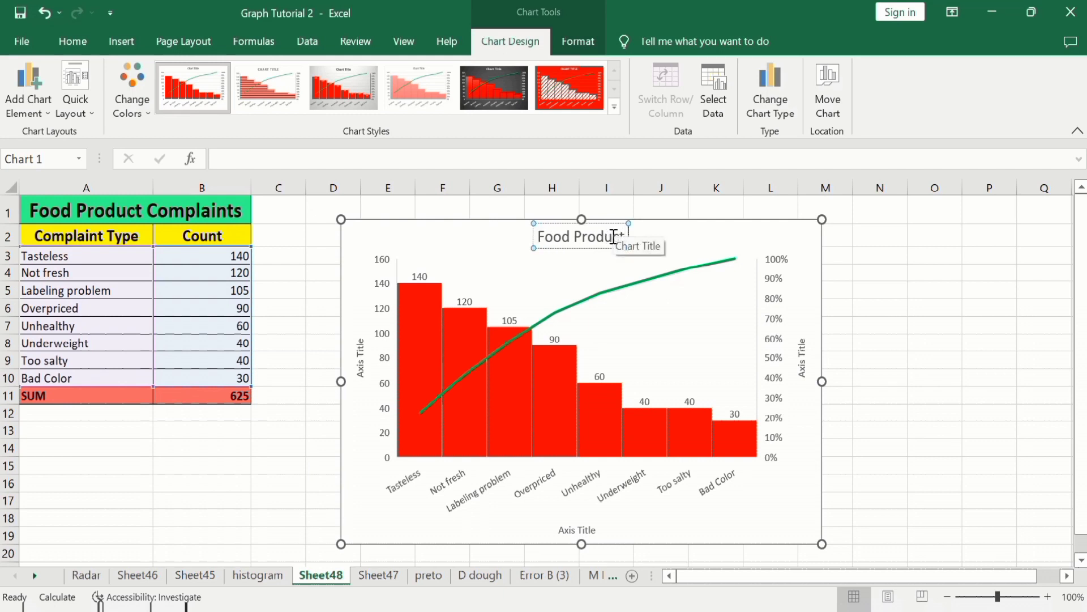
pyautogui.write(' Complaints')
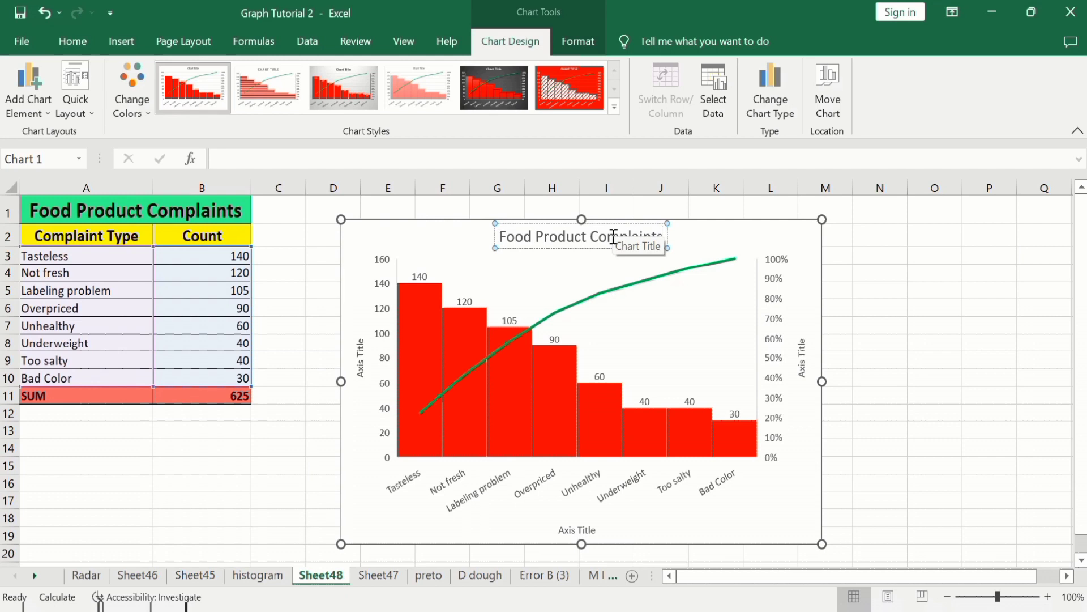
# Step: Format the chart title as bold, black, 18-point text
pyautogui.moveTo(502, 236); pyautogui.dragTo(668, 238)
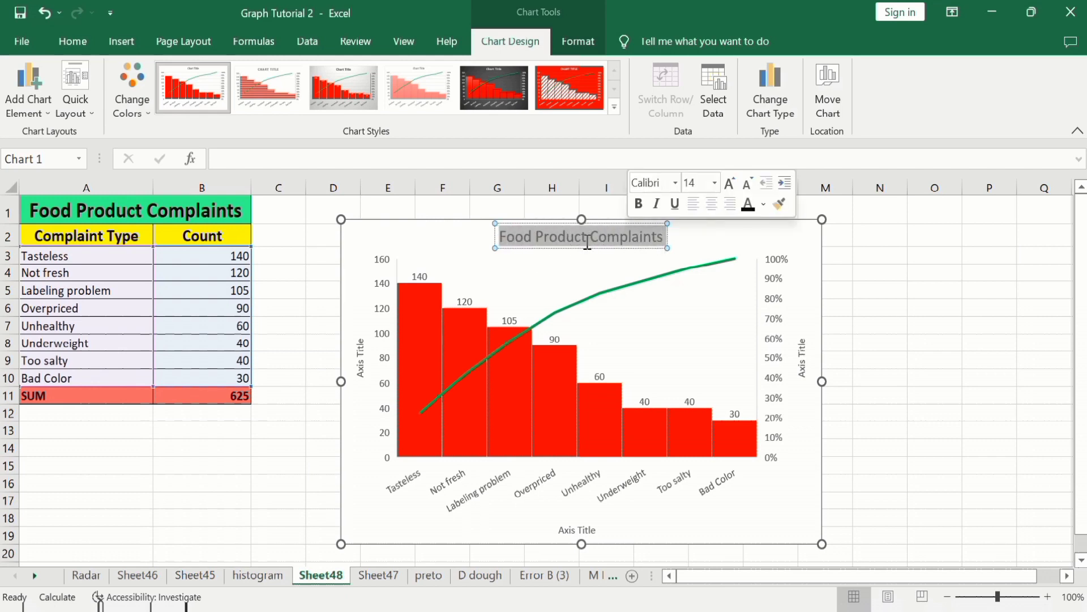
pyautogui.click(72, 42)
pyautogui.click(93, 105)
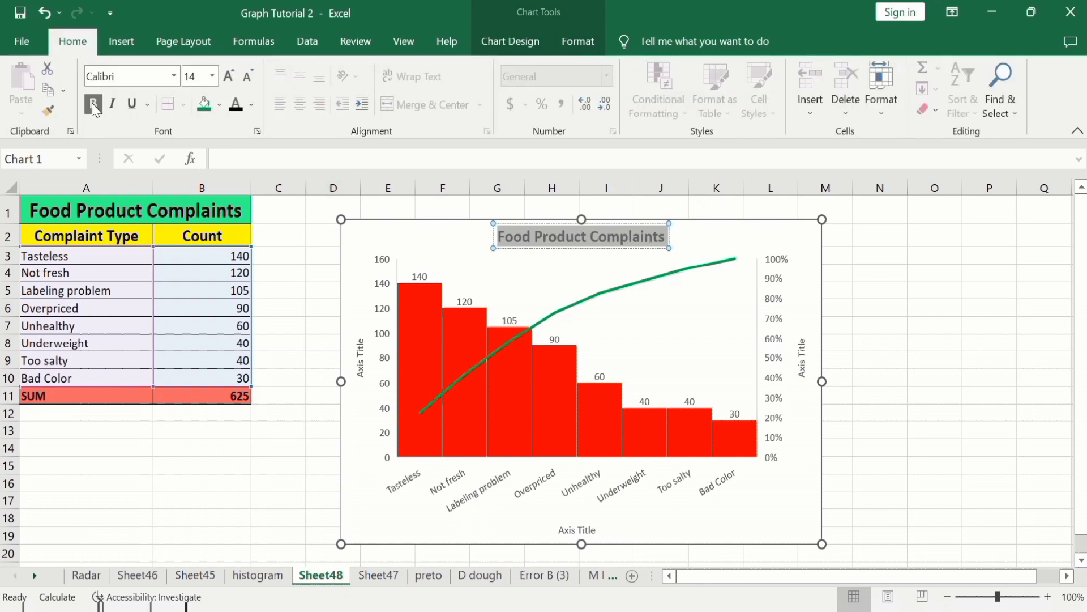
pyautogui.click(249, 109)
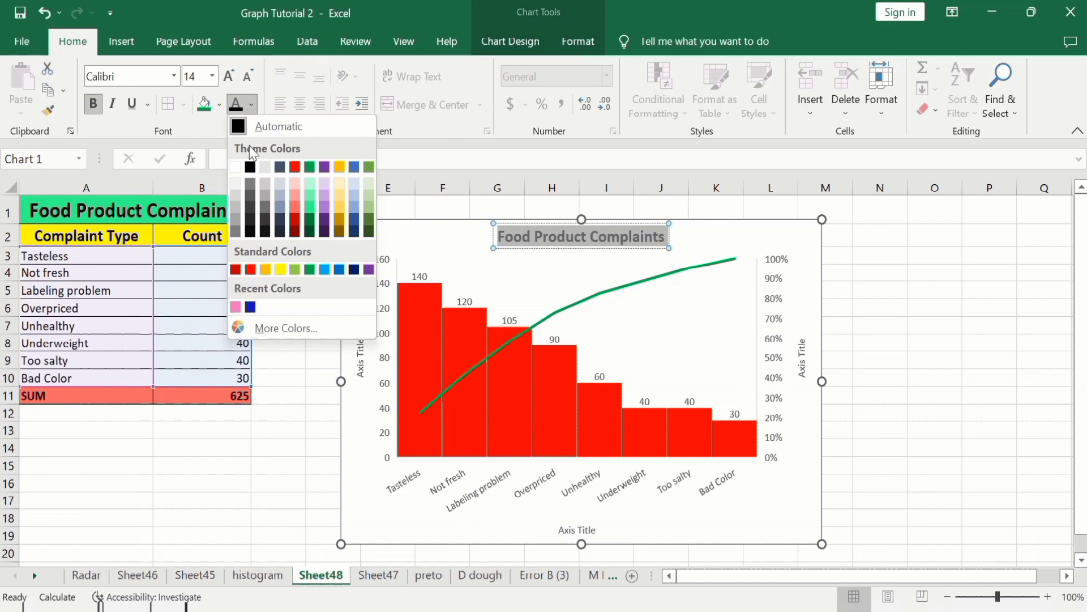
pyautogui.click(250, 168)
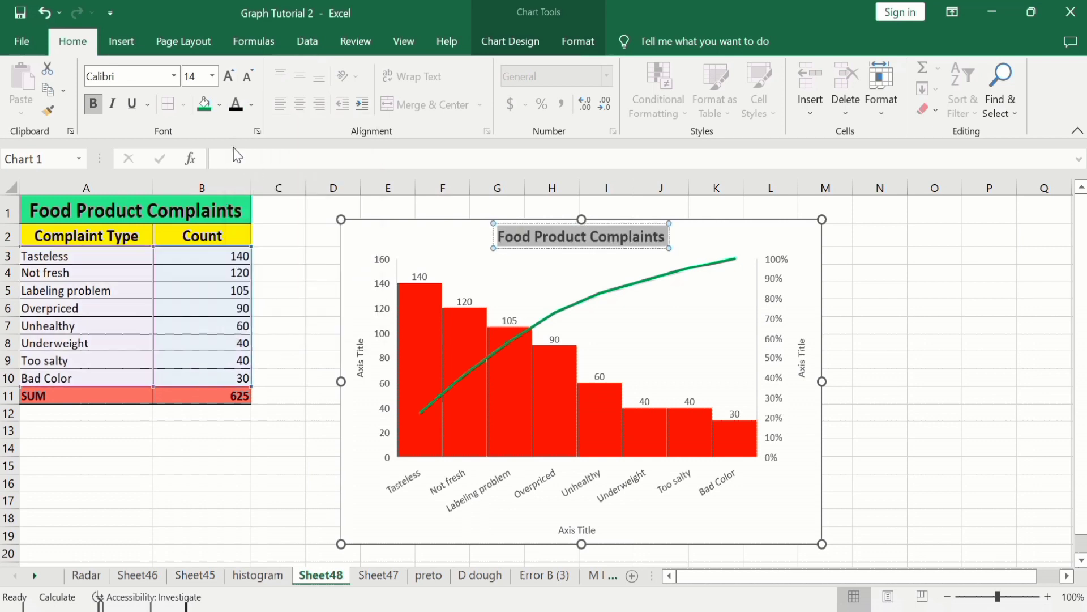
pyautogui.click(212, 76)
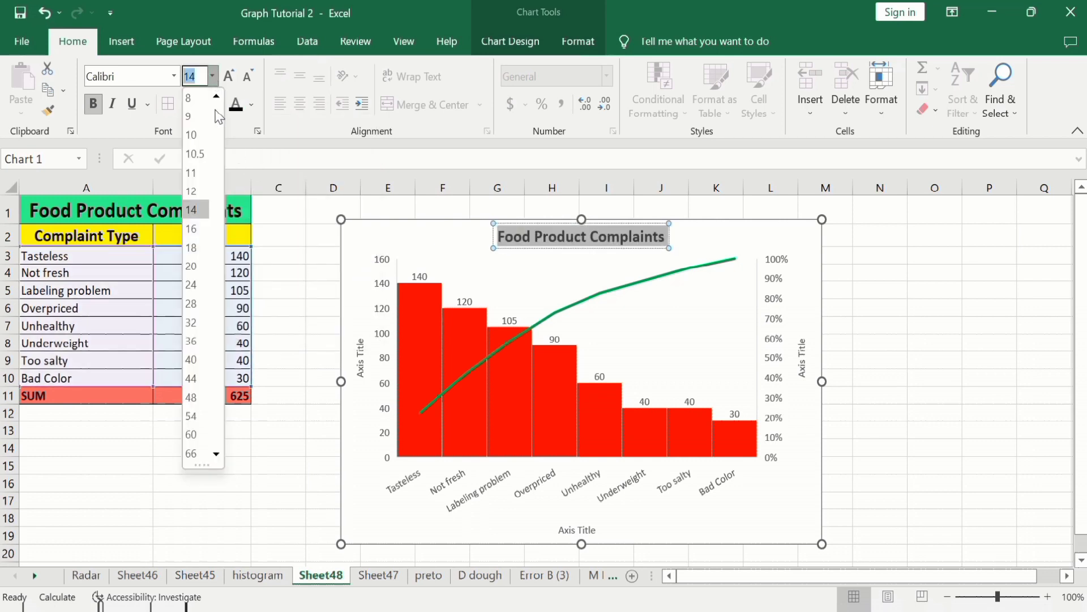
pyautogui.click(192, 248)
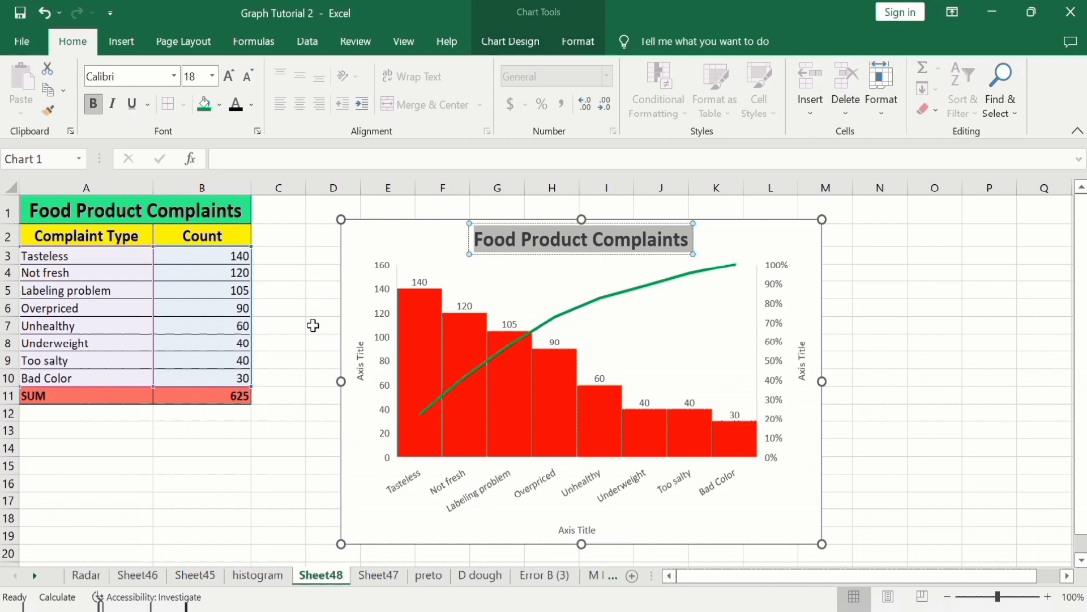
# Step: Replace the left vertical axis title placeholder with 'No of Complaints'
pyautogui.click(360, 358)
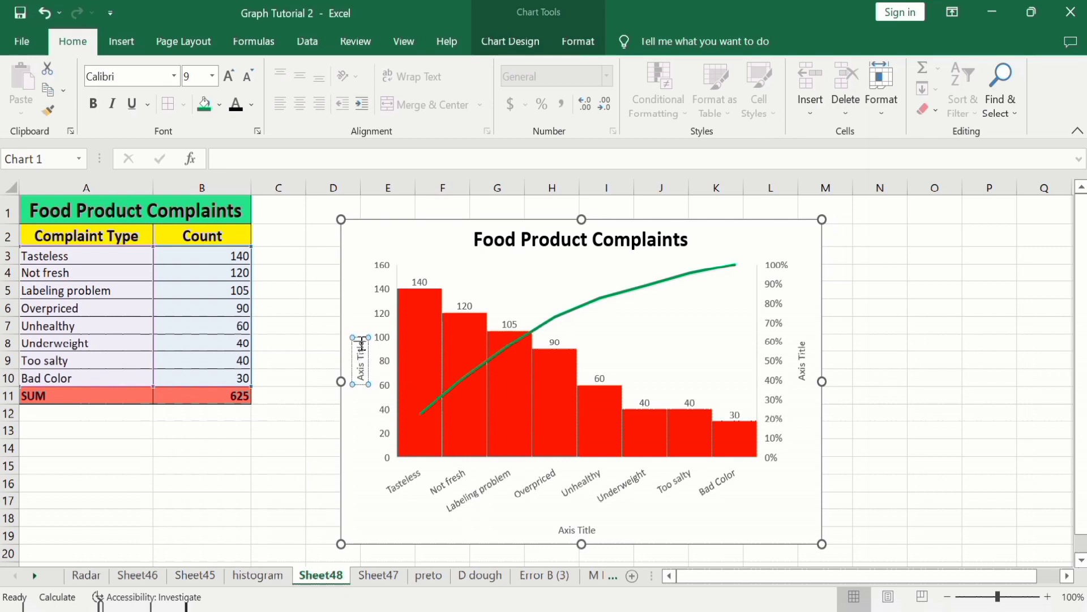
pyautogui.tripleClick(362, 344)
pyautogui.press('BackSpace')
pyautogui.press('BackSpace')
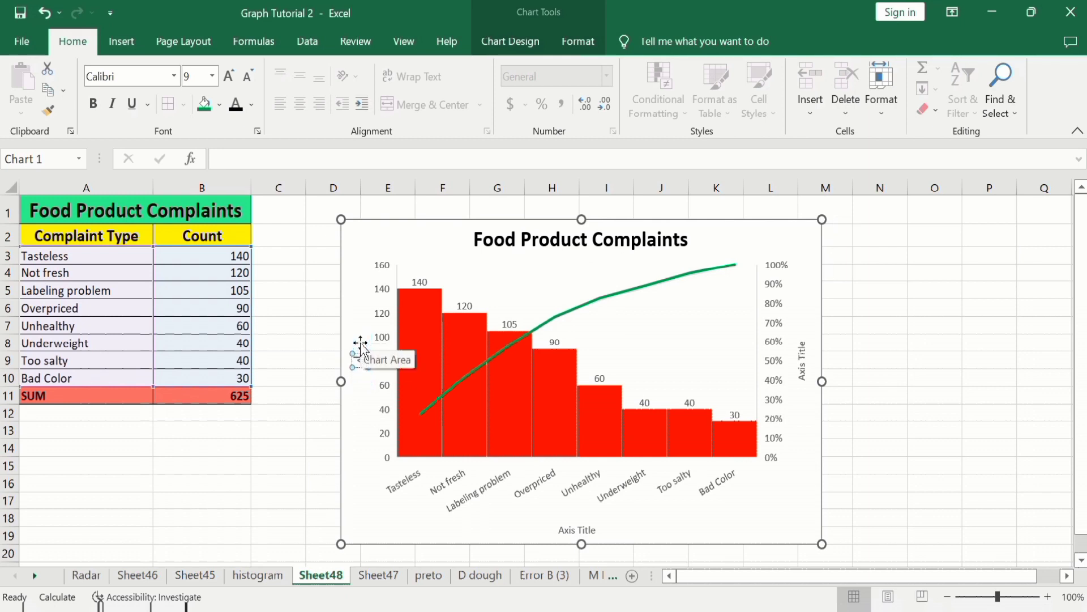
pyautogui.press('BackSpace')
pyautogui.write('N')
pyautogui.write('u')
pyautogui.write('mb')
pyautogui.write('f Compla')
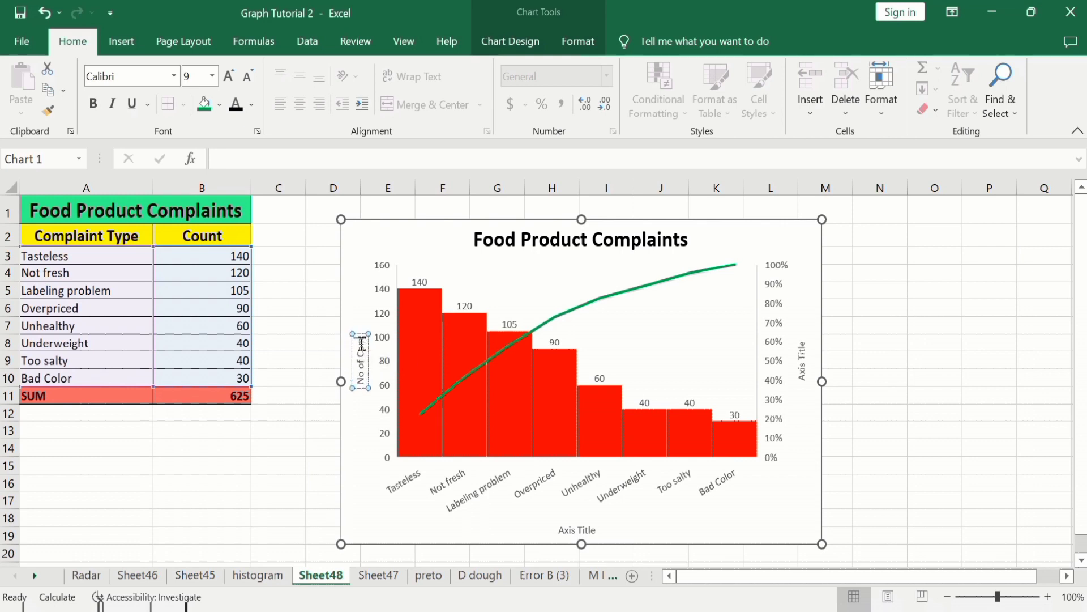
pyautogui.write('ints')
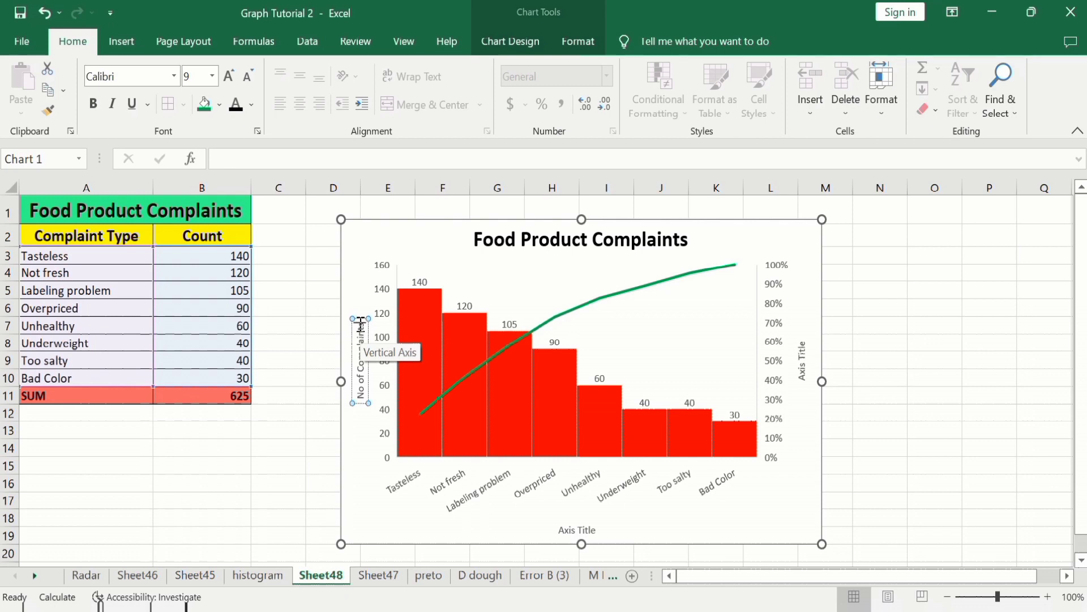
# Step: Format the vertical axis title as bold, black, 12-point text
pyautogui.doubleClick(361, 339)
pyautogui.moveTo(363, 371); pyautogui.dragTo(362, 403)
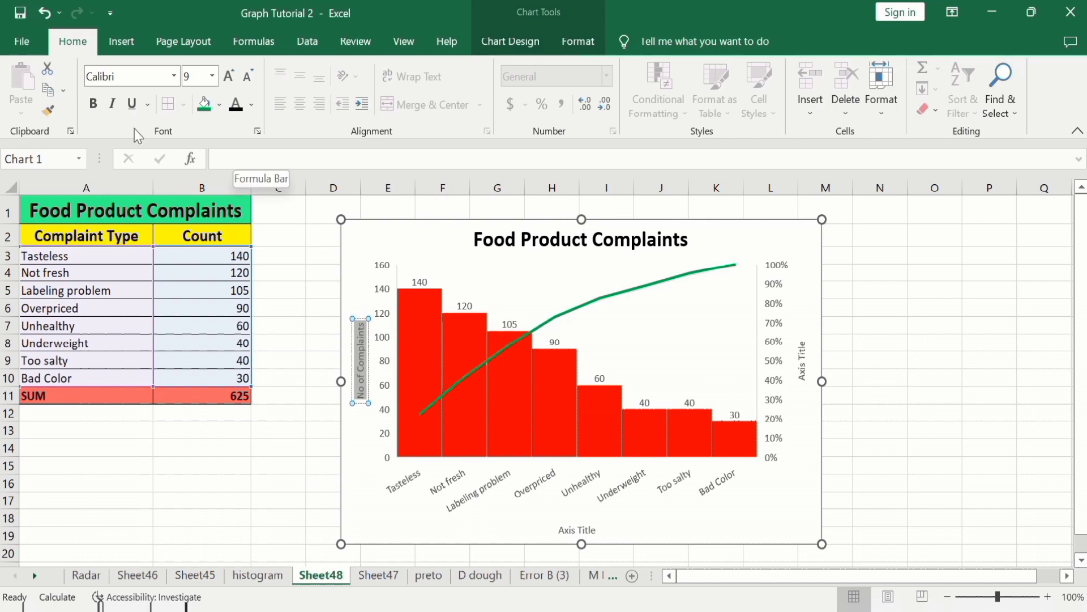
pyautogui.click(92, 106)
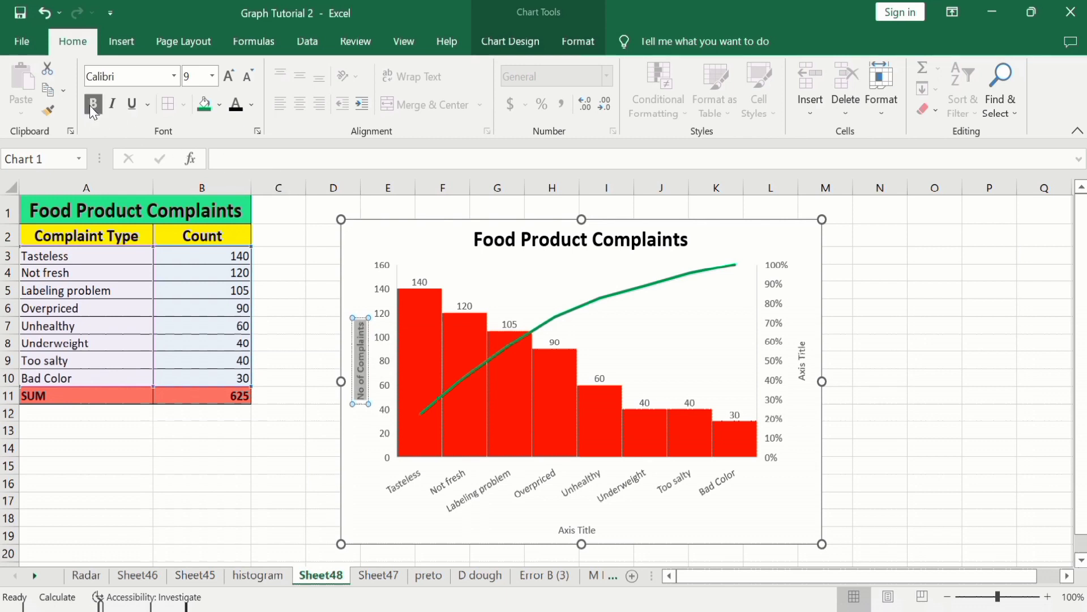
pyautogui.click(253, 111)
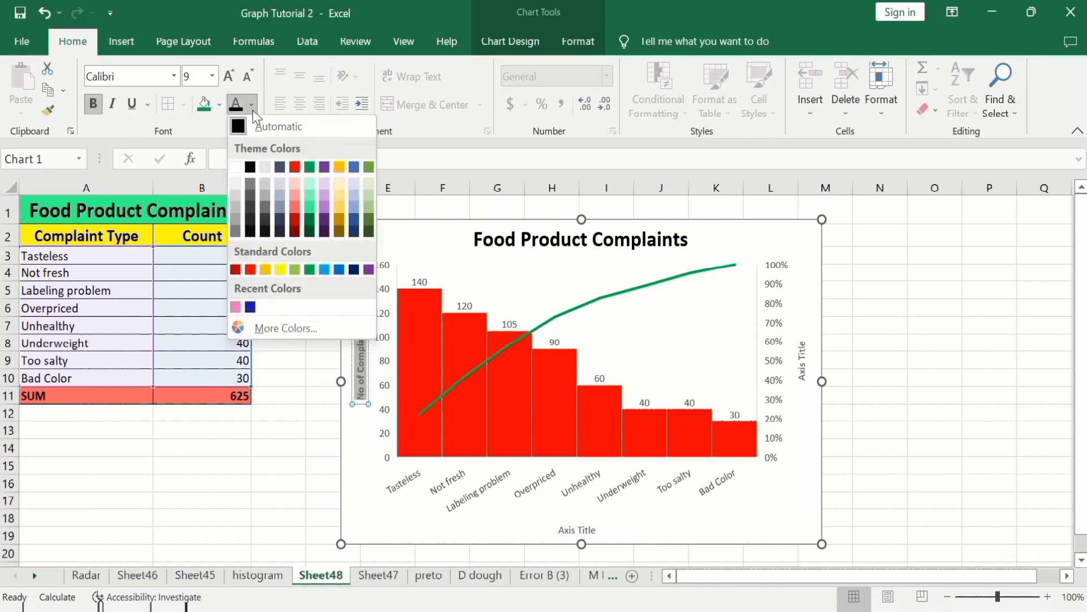
pyautogui.click(251, 167)
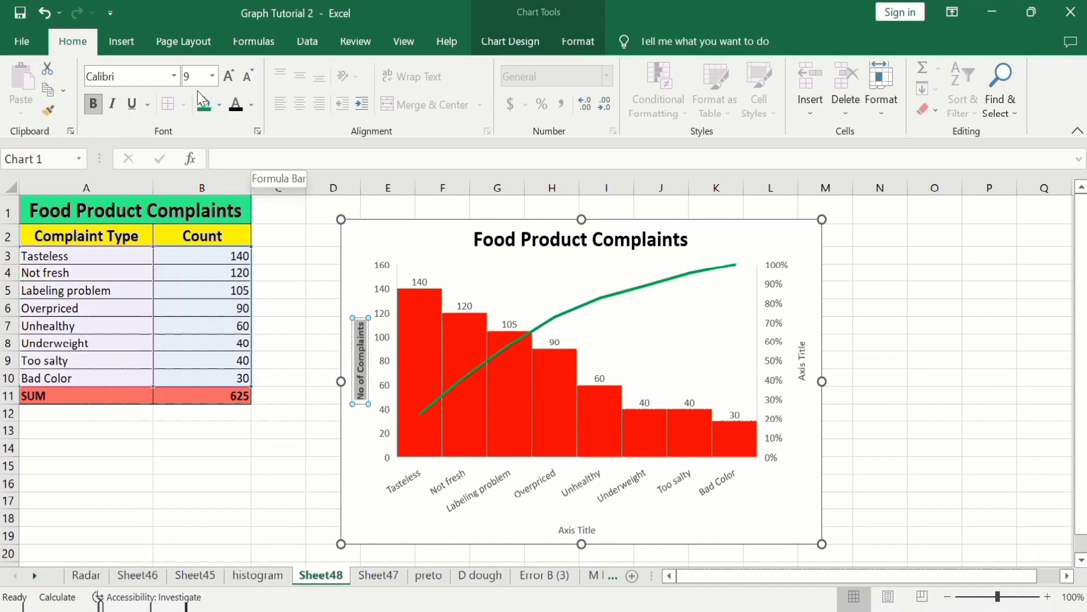
pyautogui.click(213, 84)
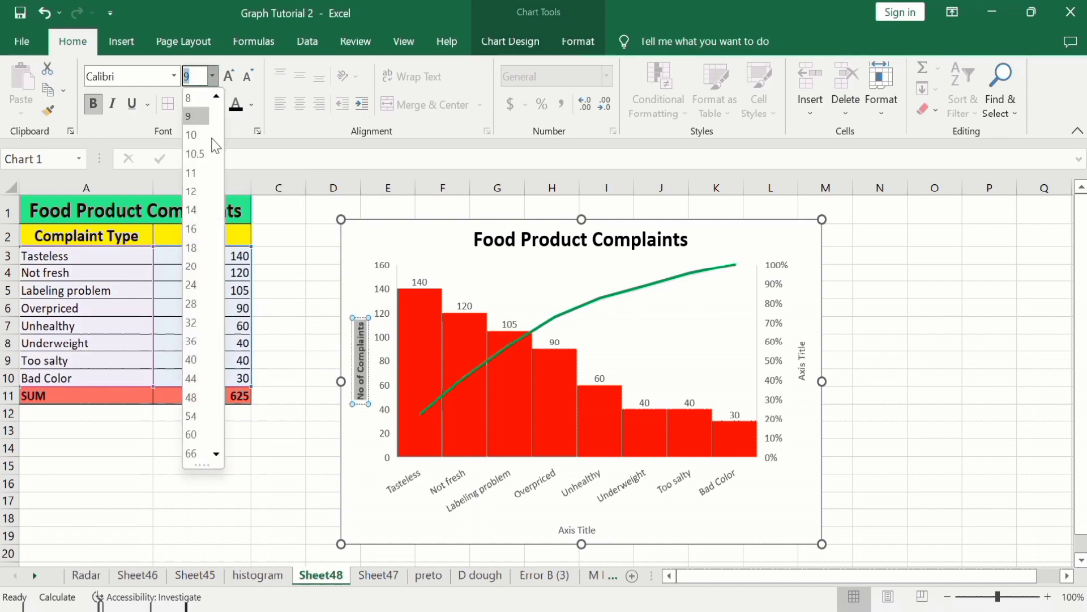
pyautogui.click(202, 189)
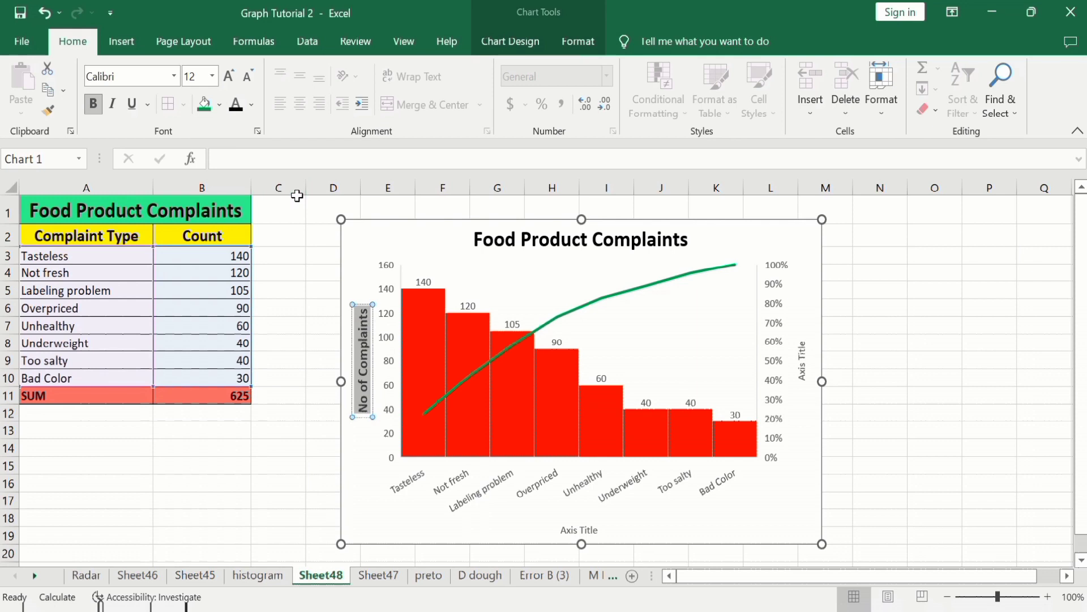
# Step: Replace the horizontal 'Axis Title' placeholder with 'Nature of Complaints'
pyautogui.click(569, 529)
pyautogui.click(597, 529)
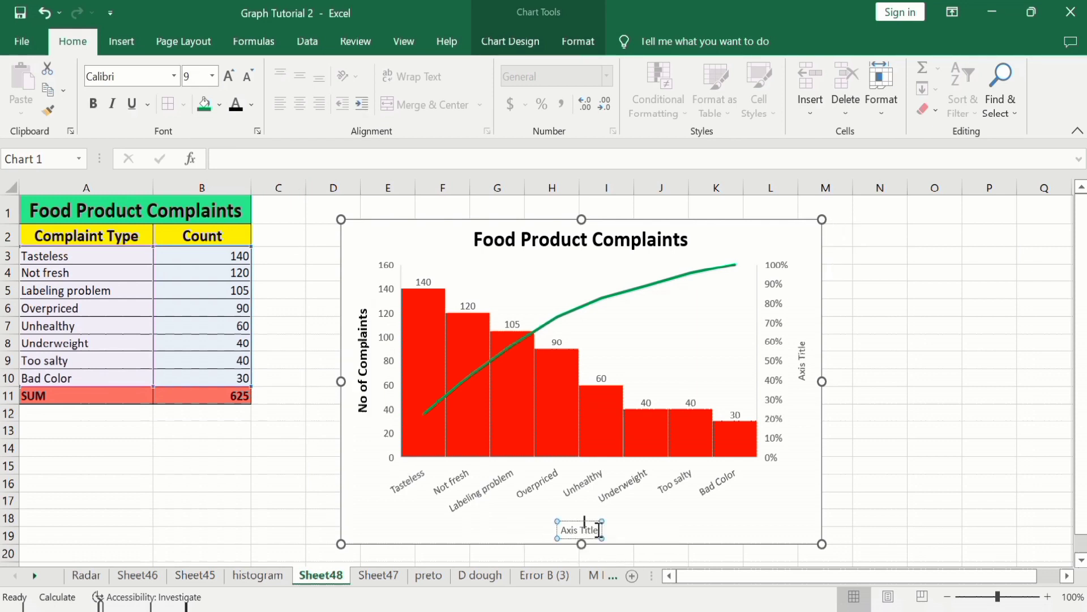
pyautogui.press('BackSpace')
pyautogui.press('BackSpace')
pyautogui.press('BackSpace')
pyautogui.press('BackSpace')
pyautogui.press('BackSpace')
pyautogui.press('BackSpace')
pyautogui.press('BackSpace')
pyautogui.press('BackSpace')
pyautogui.press('BackSpace')
pyautogui.press('BackSpace')
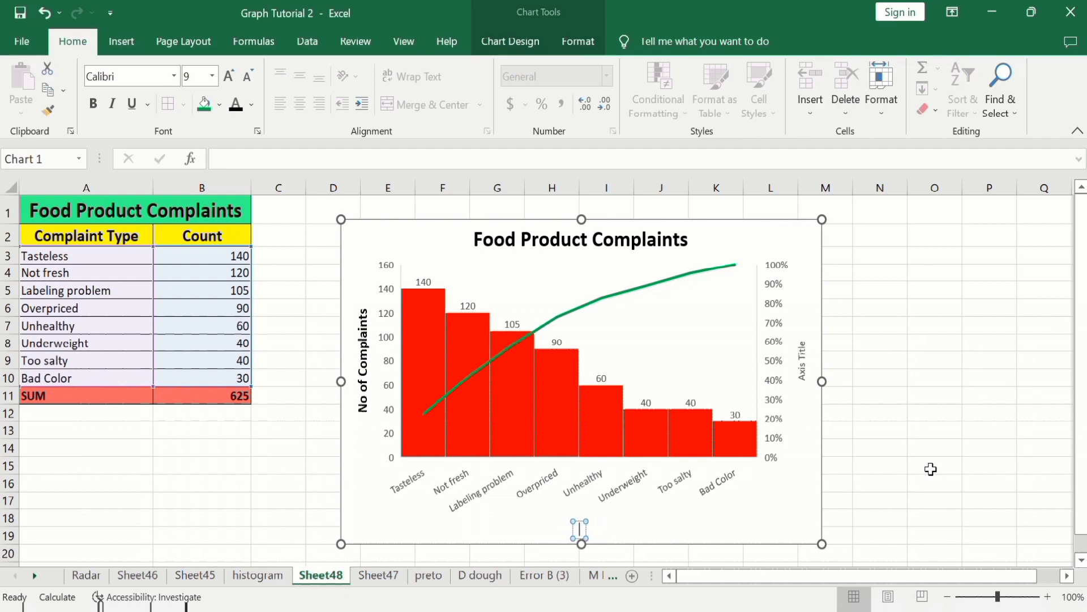
pyautogui.write('Nature of Complaints')
pyautogui.click(893, 483)
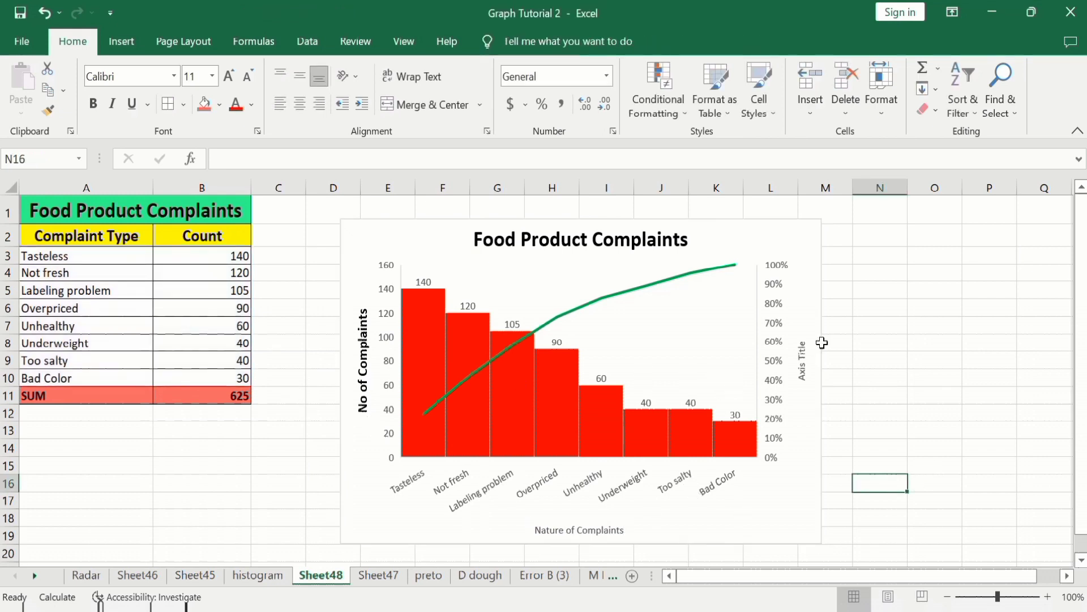
# Step: Replace the right-hand secondary axis title placeholder with 'Cumulative %'
pyautogui.doubleClick(803, 350)
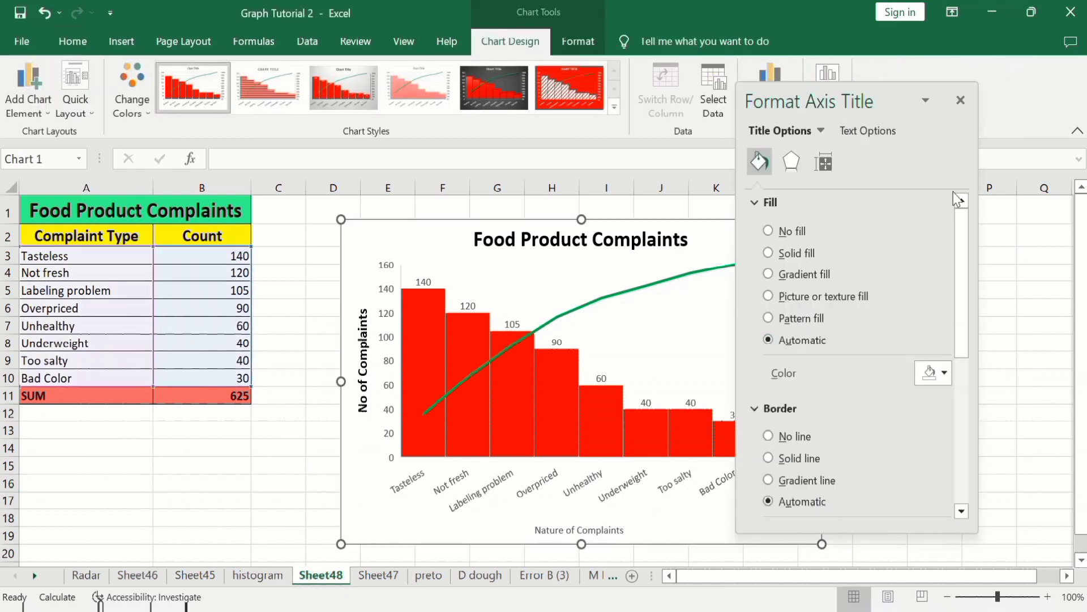
pyautogui.click(961, 100)
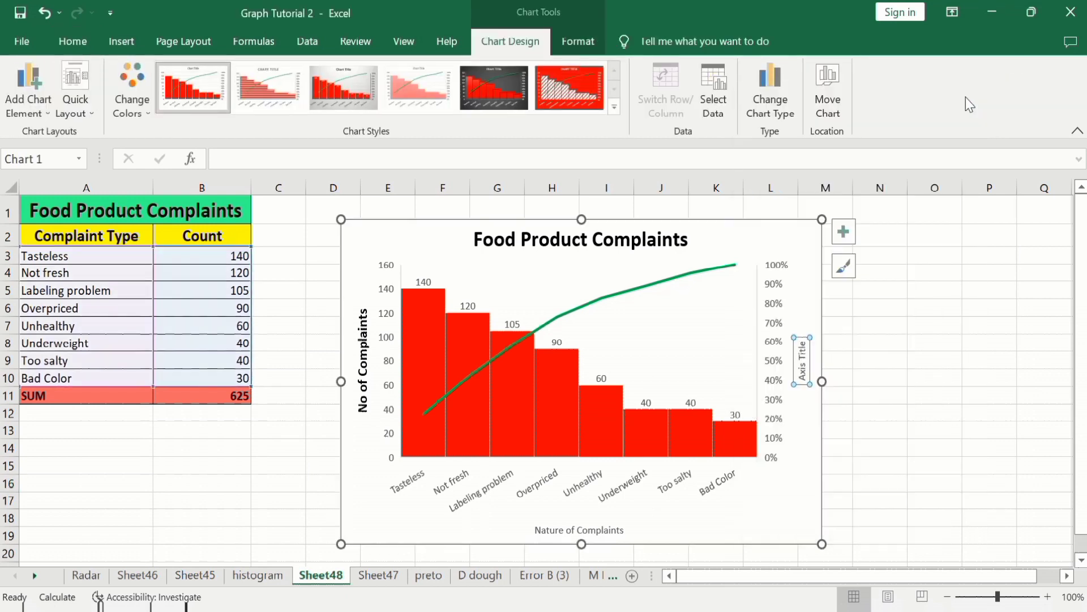
pyautogui.click(887, 361)
pyautogui.click(804, 361)
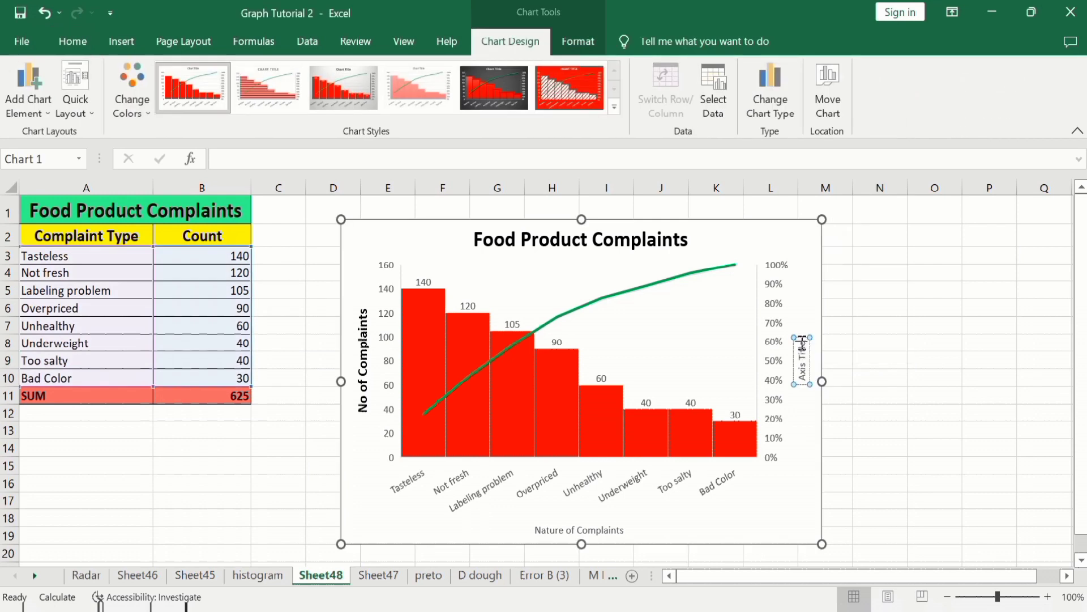
pyautogui.press('BackSpace')
pyautogui.press('BackSpace')
pyautogui.press('BackSpace')
pyautogui.press('BackSpace')
pyautogui.press('BackSpace')
pyautogui.press('BackSpace')
pyautogui.press('BackSpace')
pyautogui.press('BackSpace')
pyautogui.press('BackSpace')
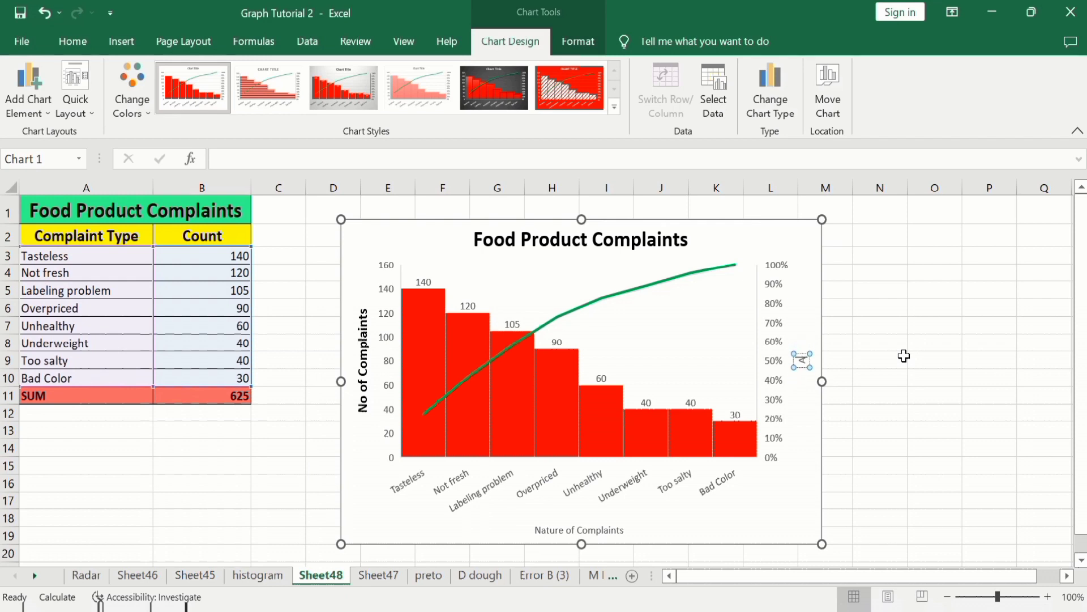
pyautogui.press('BackSpace')
pyautogui.write('P')
pyautogui.write('umulat')
pyautogui.write('ive')
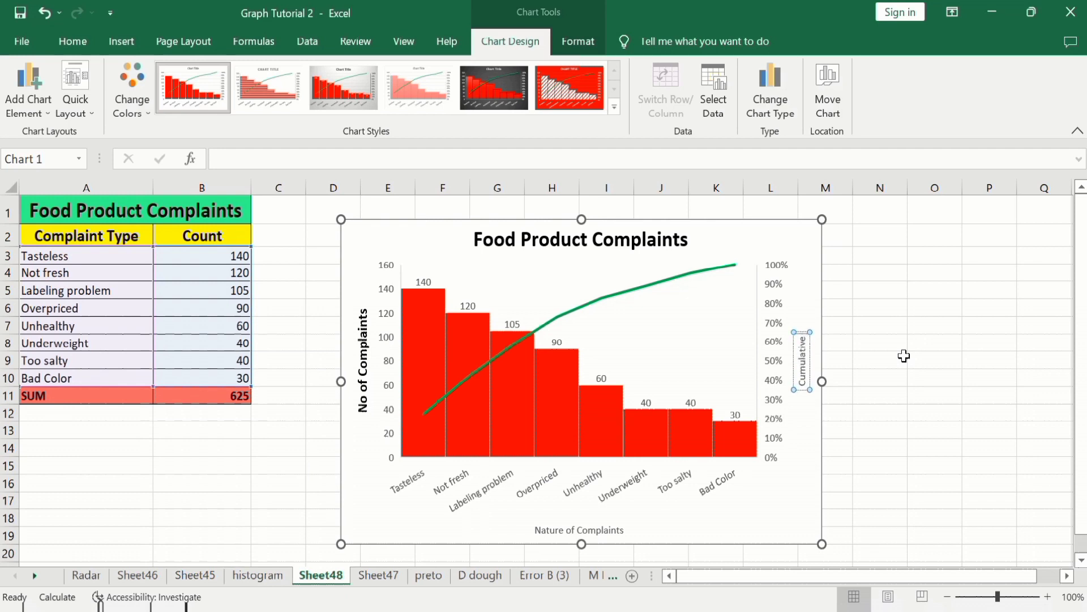
pyautogui.write(' %')
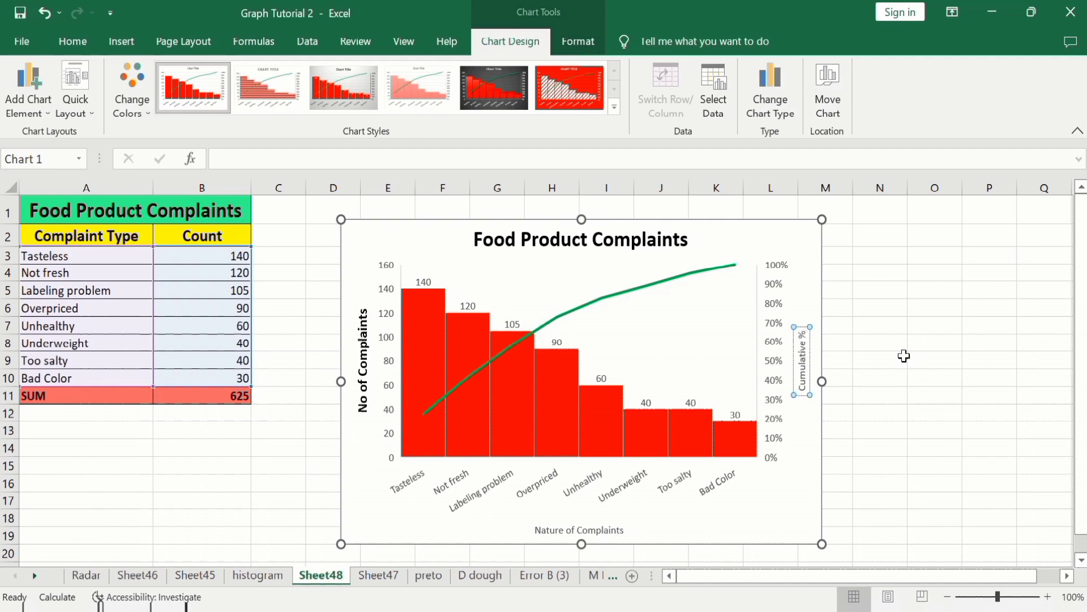
pyautogui.click(904, 356)
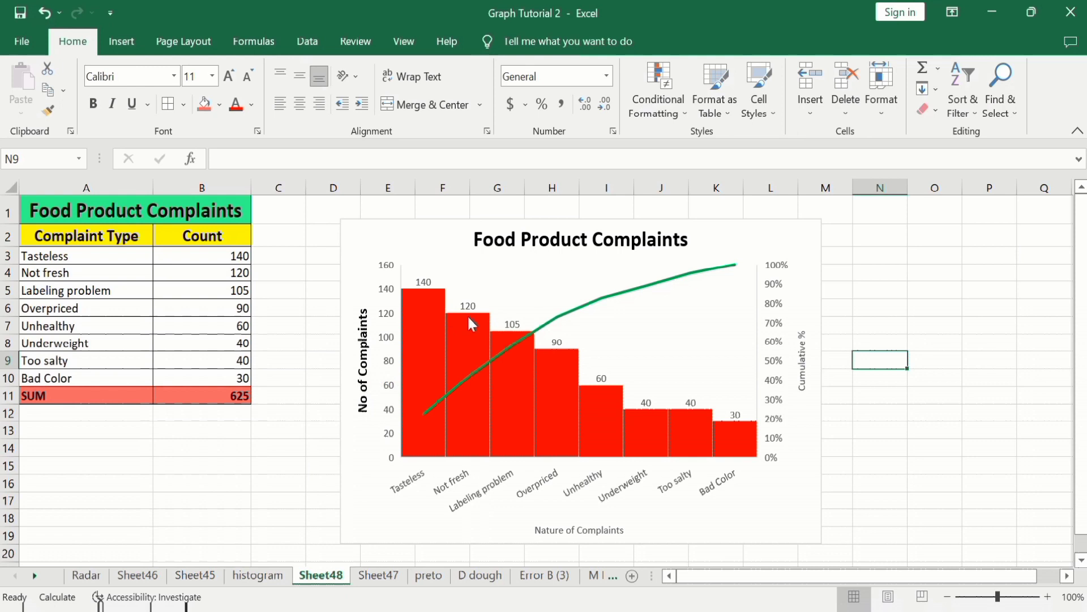
# Step: Give the complaint bars a solid green fill in Format Data Series
pyautogui.click(426, 318)
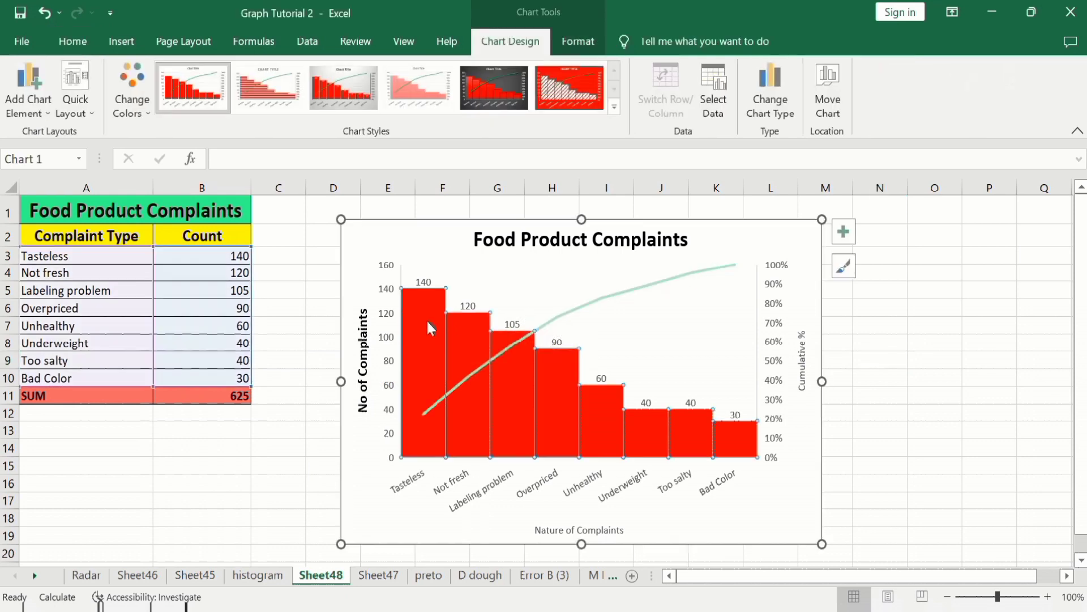
pyautogui.rightClick(429, 328)
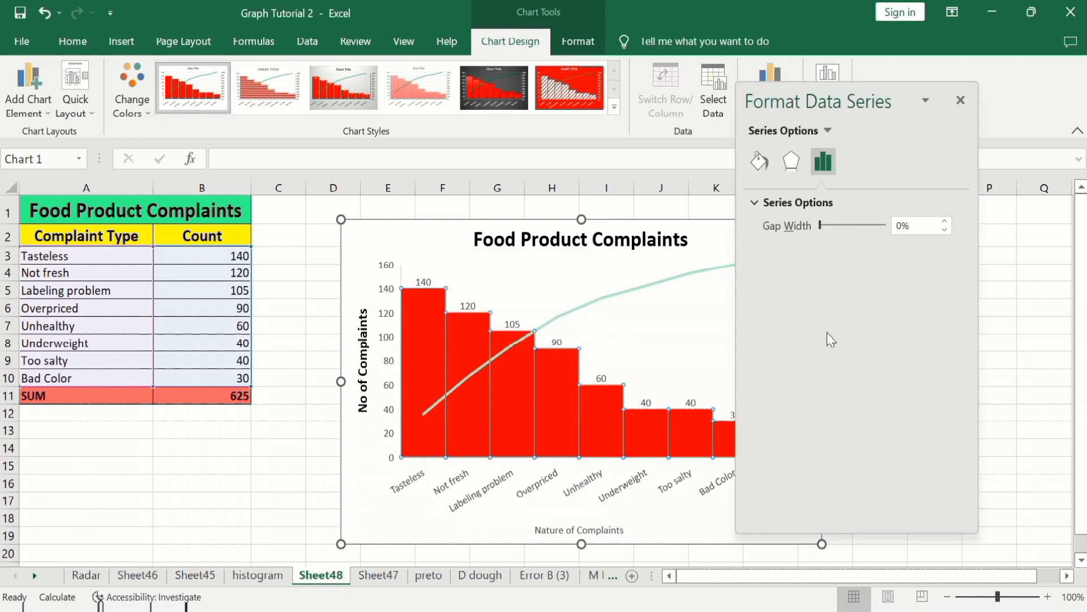
pyautogui.click(759, 163)
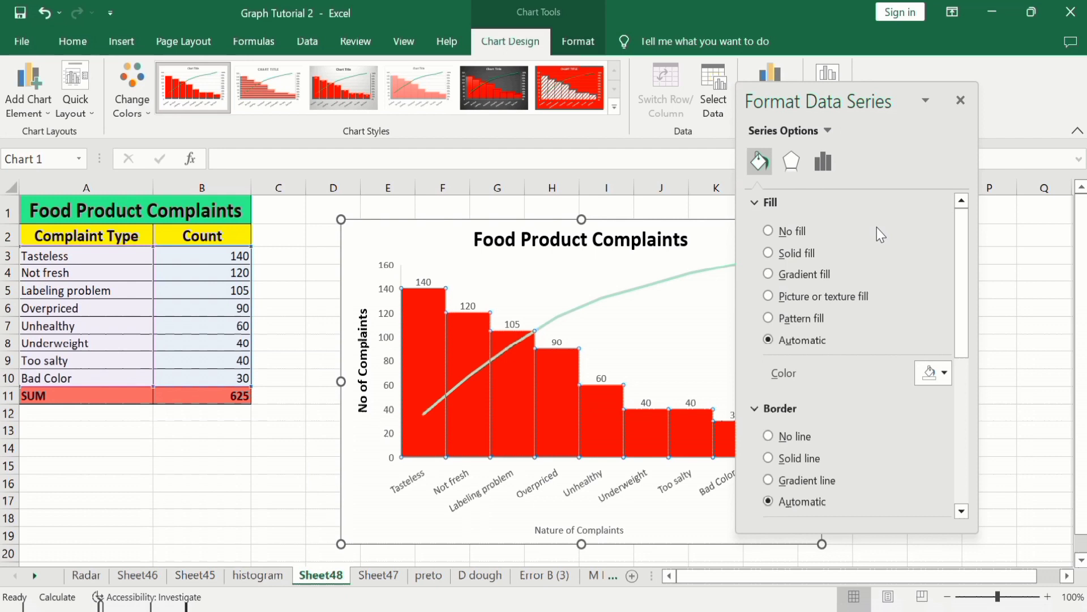
pyautogui.click(768, 259)
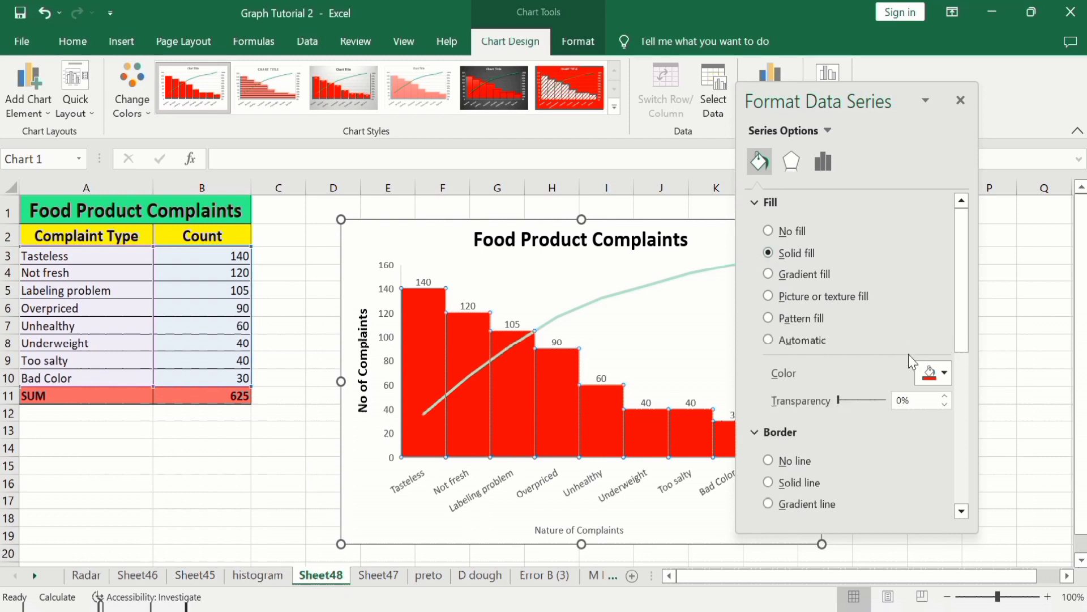
pyautogui.click(945, 374)
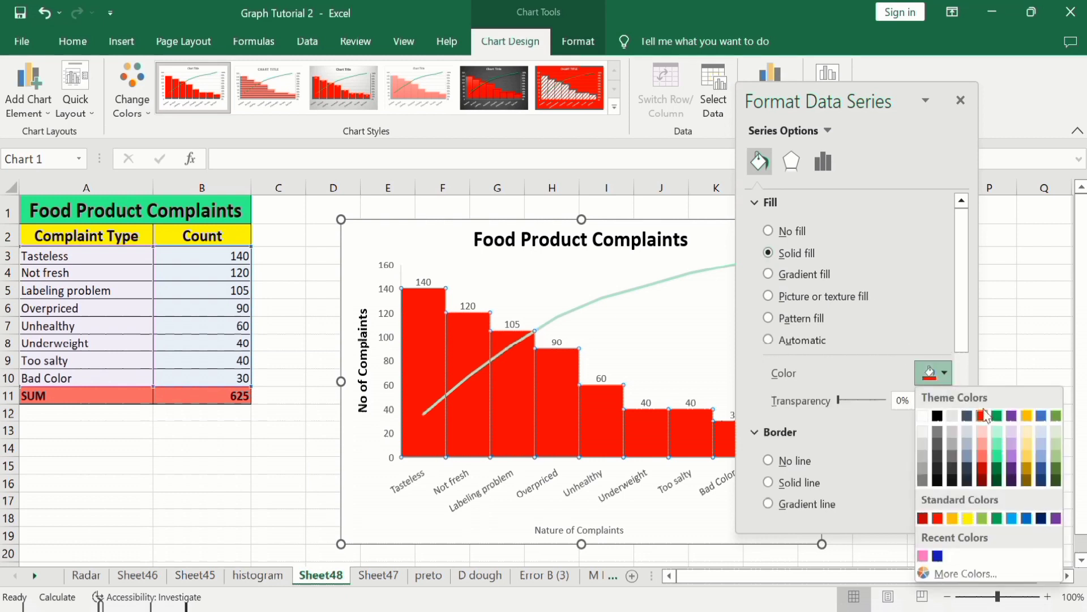
pyautogui.click(997, 416)
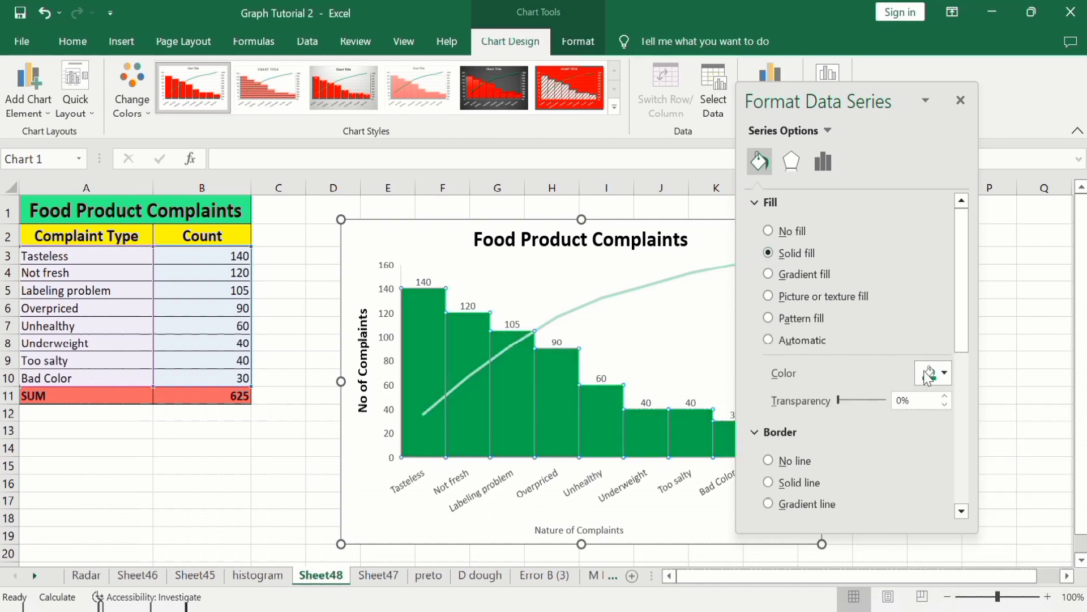
# Step: Outline the bars with a solid black 1 pt border and close the pane
pyautogui.moveTo(966, 263); pyautogui.dragTo(969, 322)
pyautogui.click(768, 353)
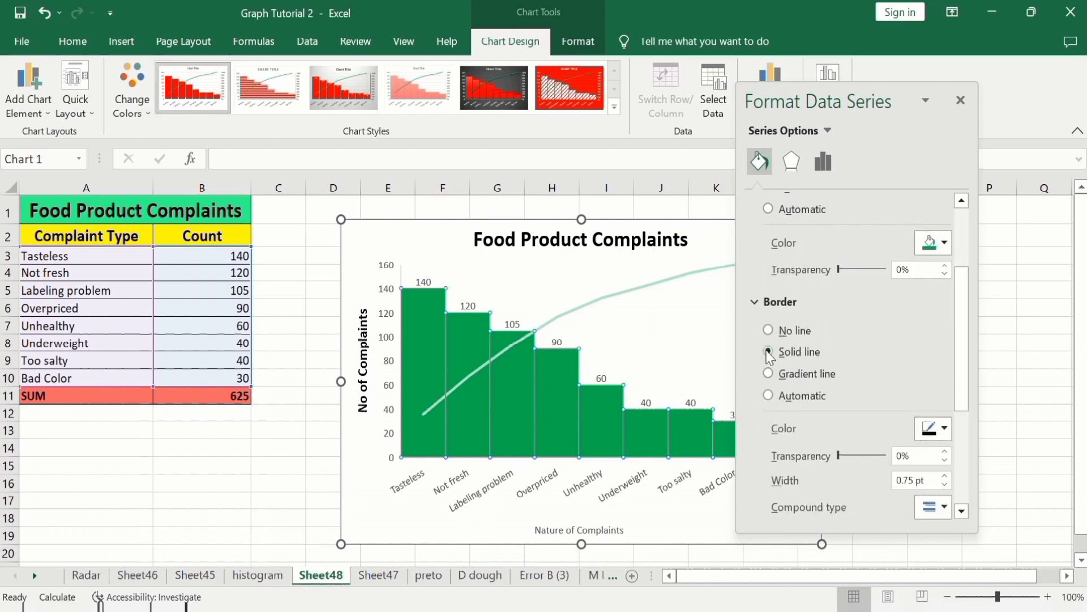
pyautogui.click(944, 429)
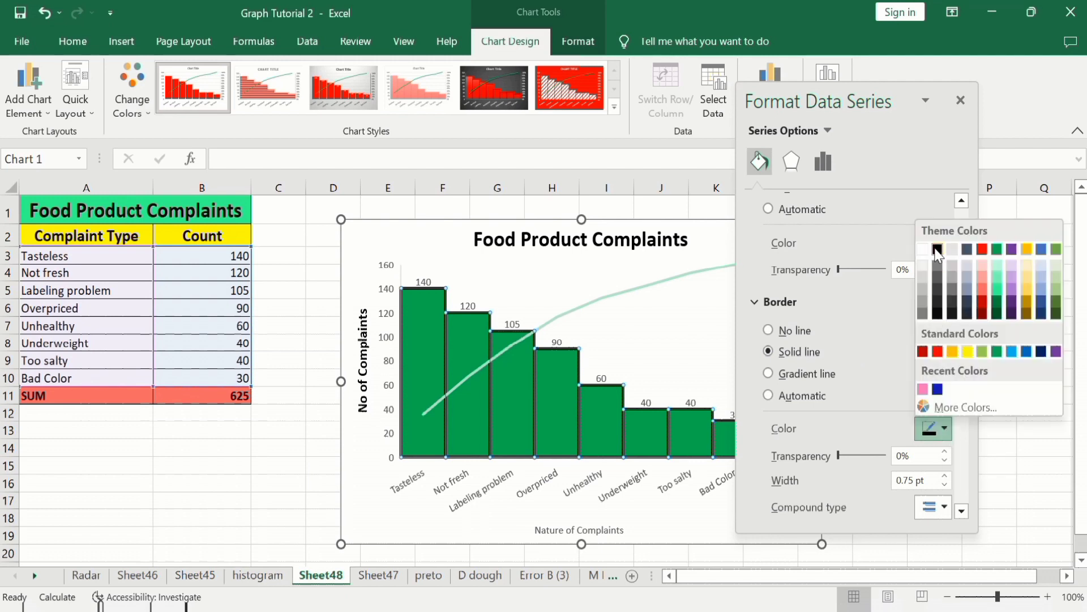
pyautogui.click(938, 250)
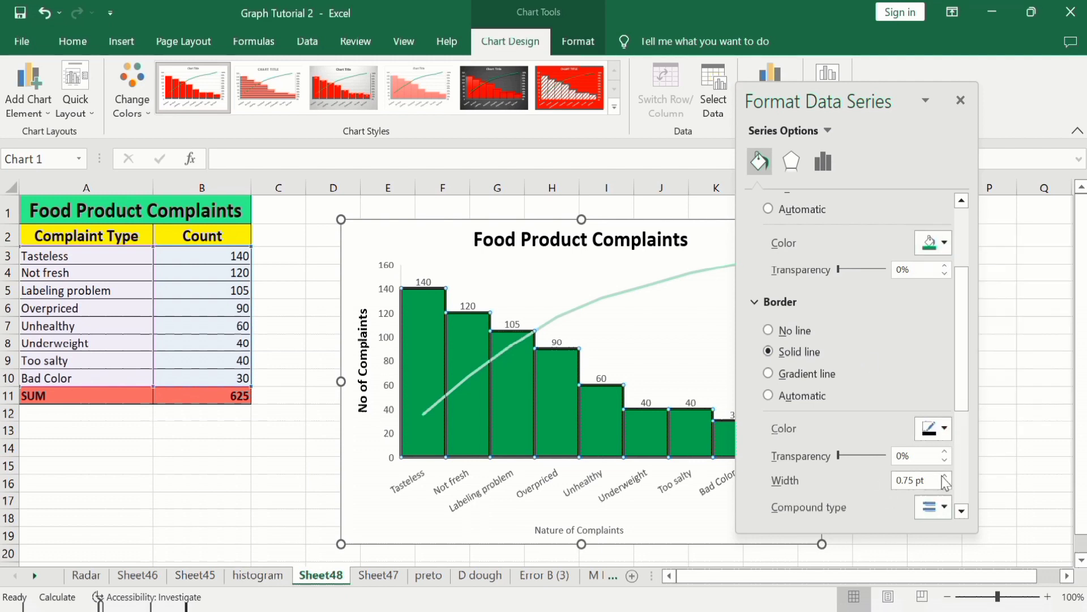
pyautogui.click(944, 477)
pyautogui.click(944, 476)
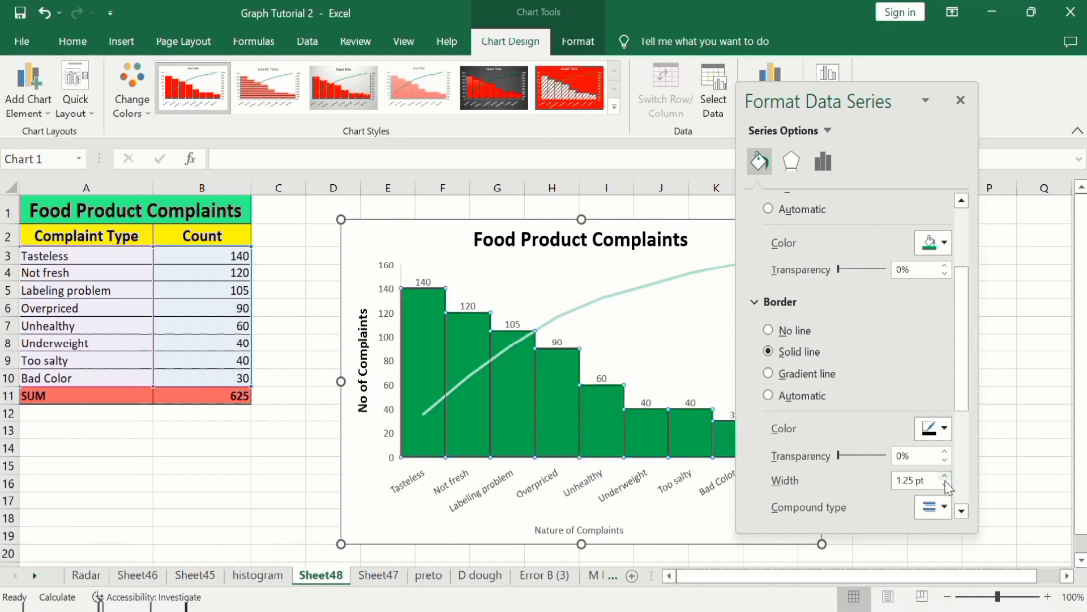
pyautogui.click(945, 485)
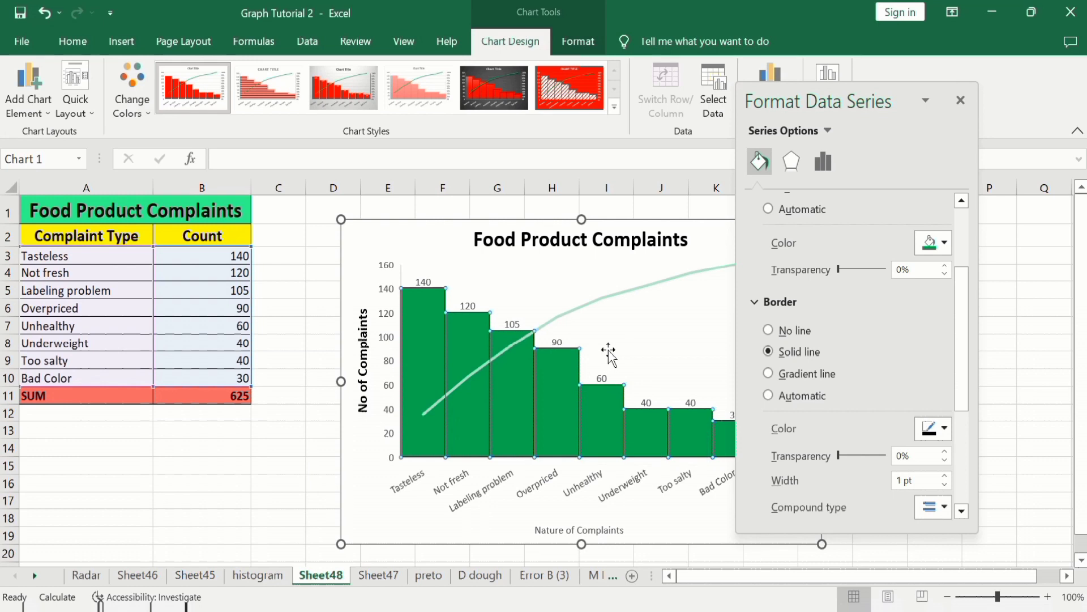
pyautogui.click(961, 99)
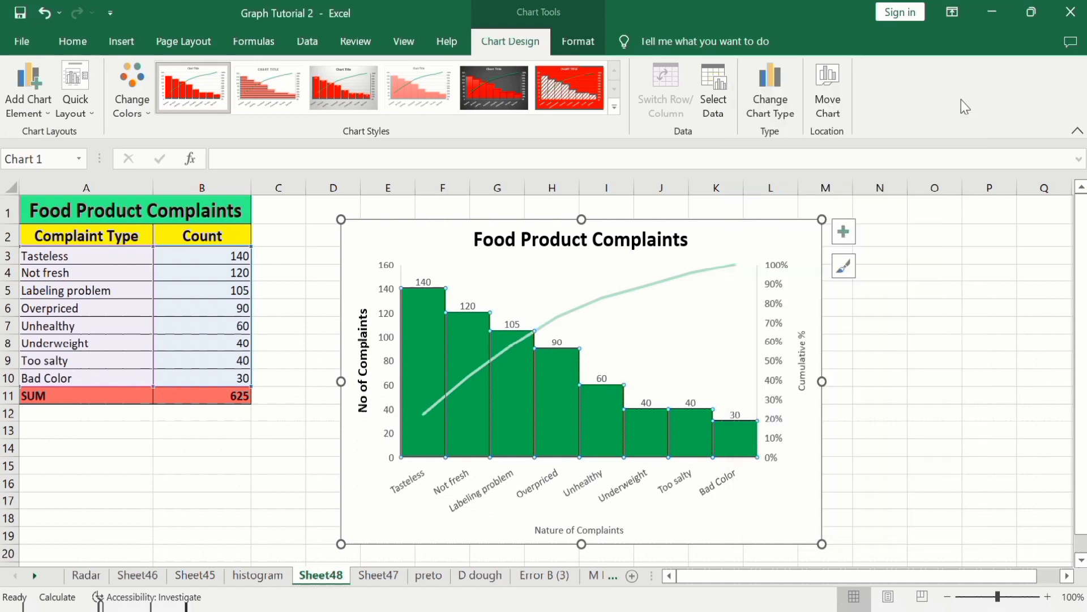
# Step: Briefly check Format Plot Area, then bring up the cumulative line's Format Pareto Line menu
pyautogui.click(606, 296)
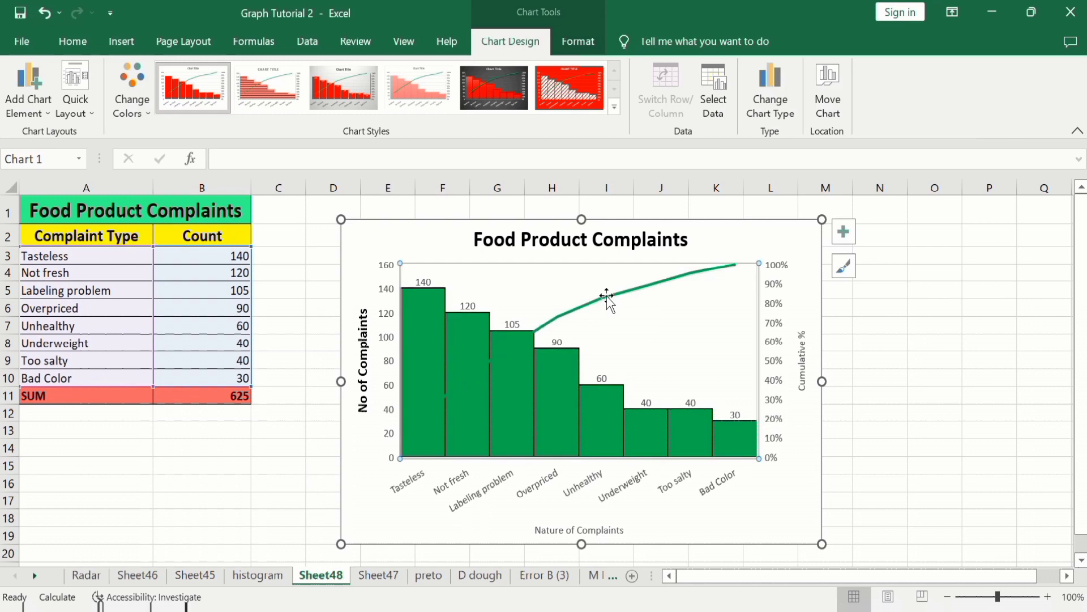
pyautogui.rightClick(606, 296)
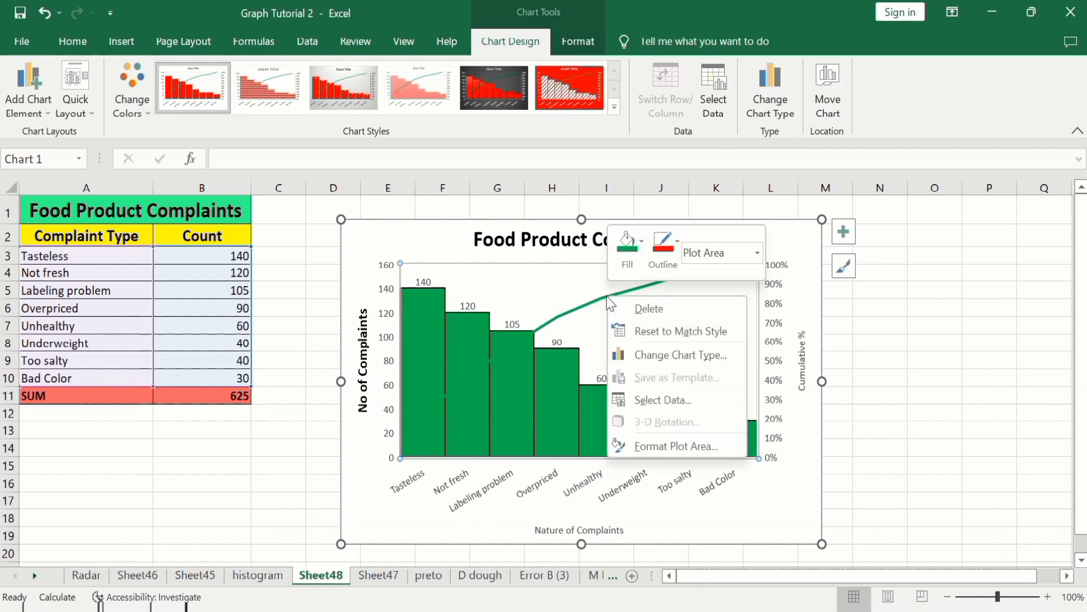
pyautogui.click(666, 447)
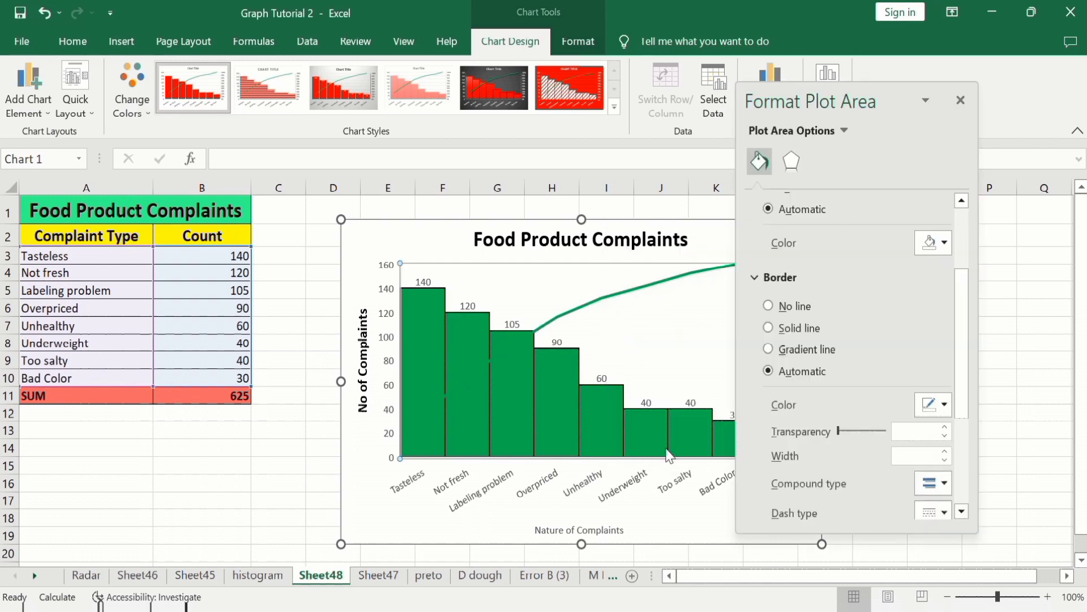
pyautogui.click(960, 100)
pyautogui.click(933, 361)
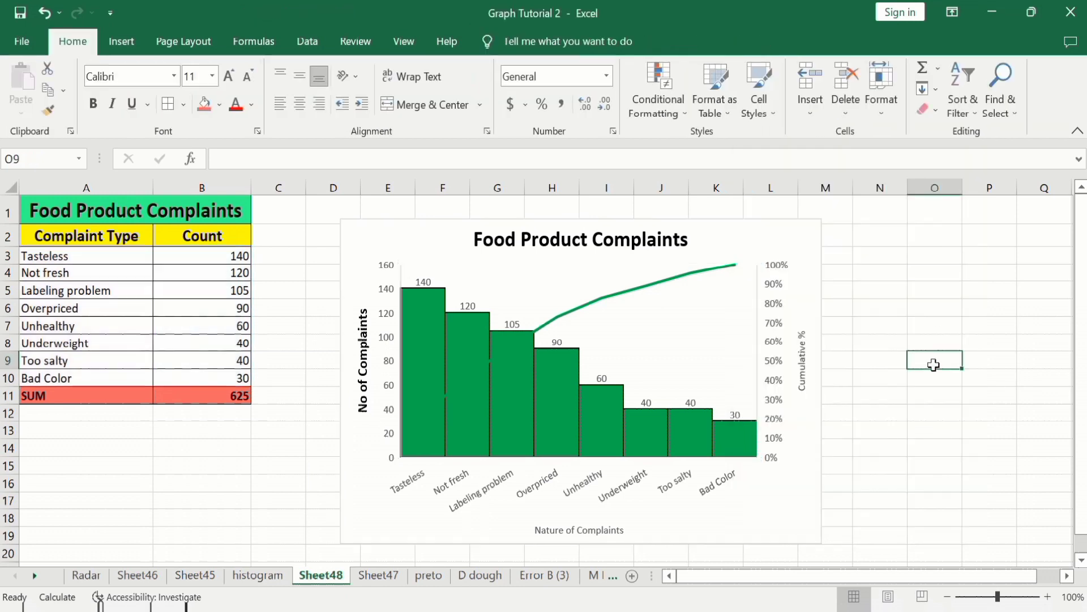
pyautogui.click(707, 271)
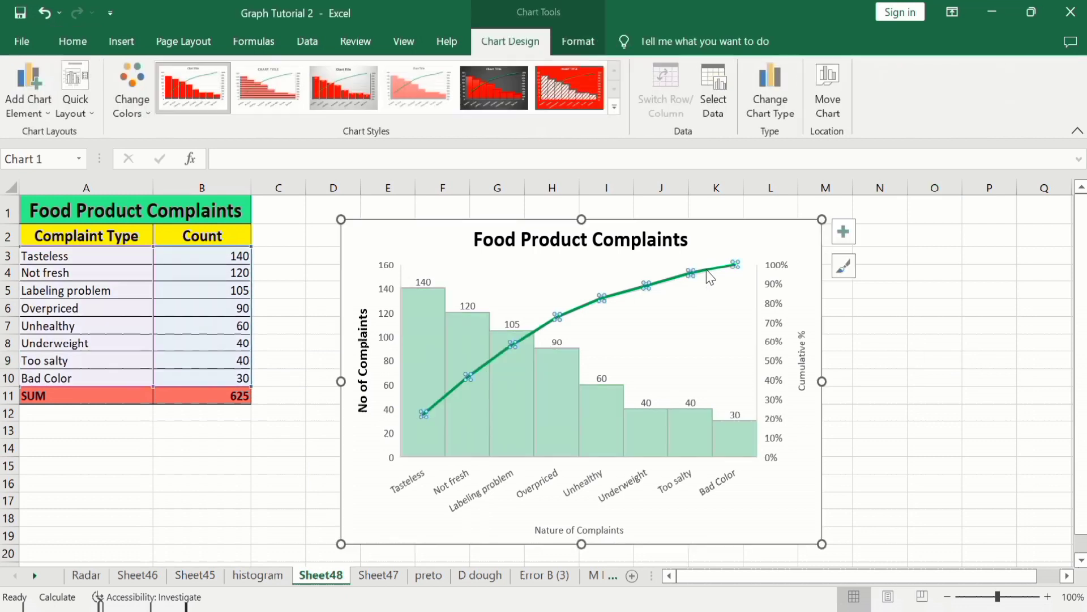
pyautogui.rightClick(709, 276)
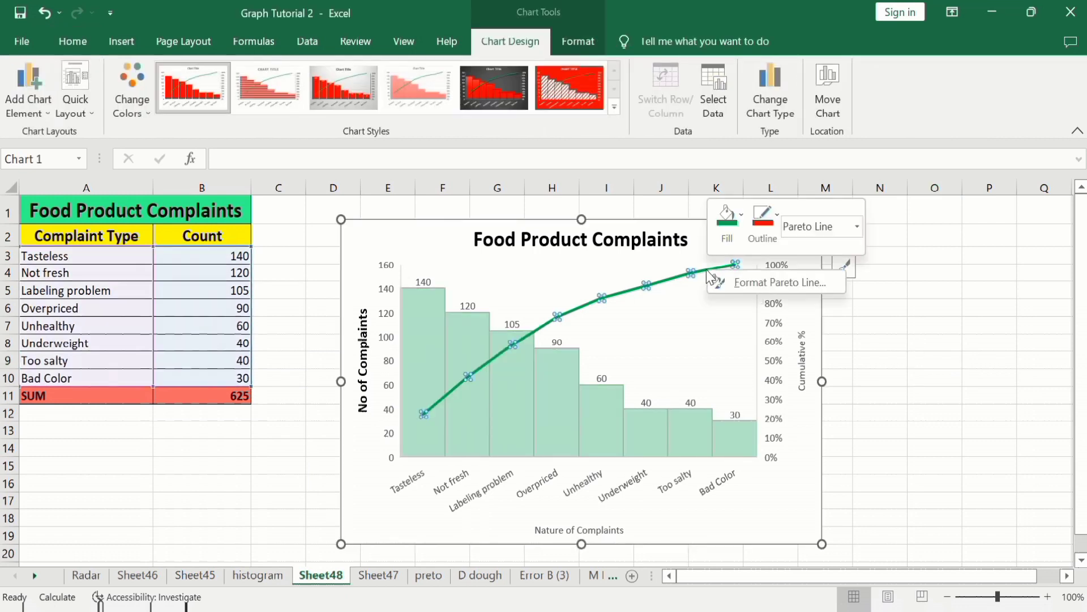
# Step: Format the cumulative Pareto line as a solid purple line of 1.25 pt width
pyautogui.click(749, 284)
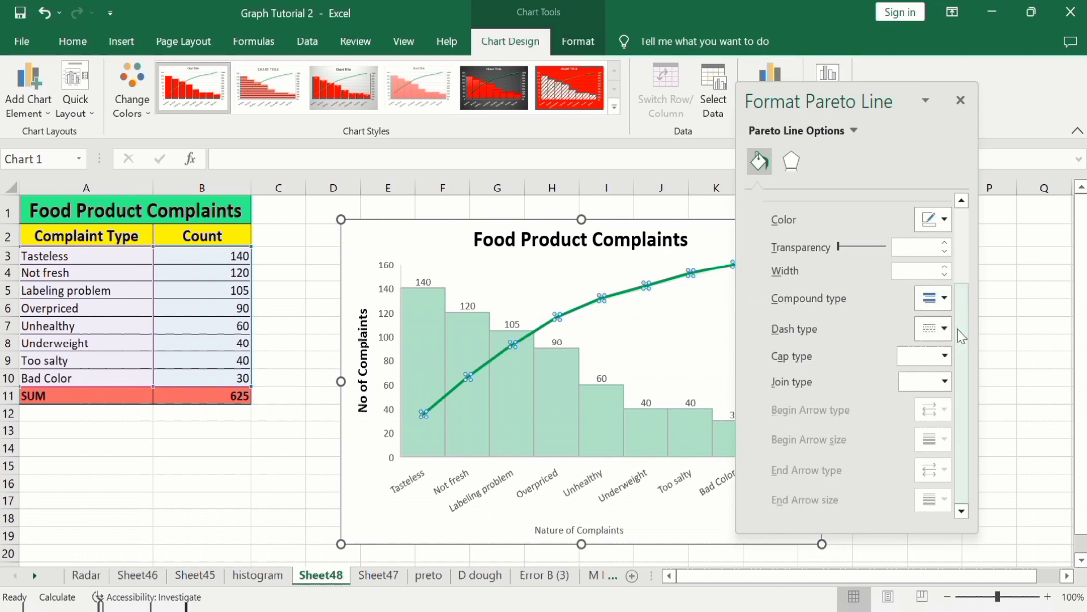
pyautogui.moveTo(958, 322); pyautogui.dragTo(960, 152)
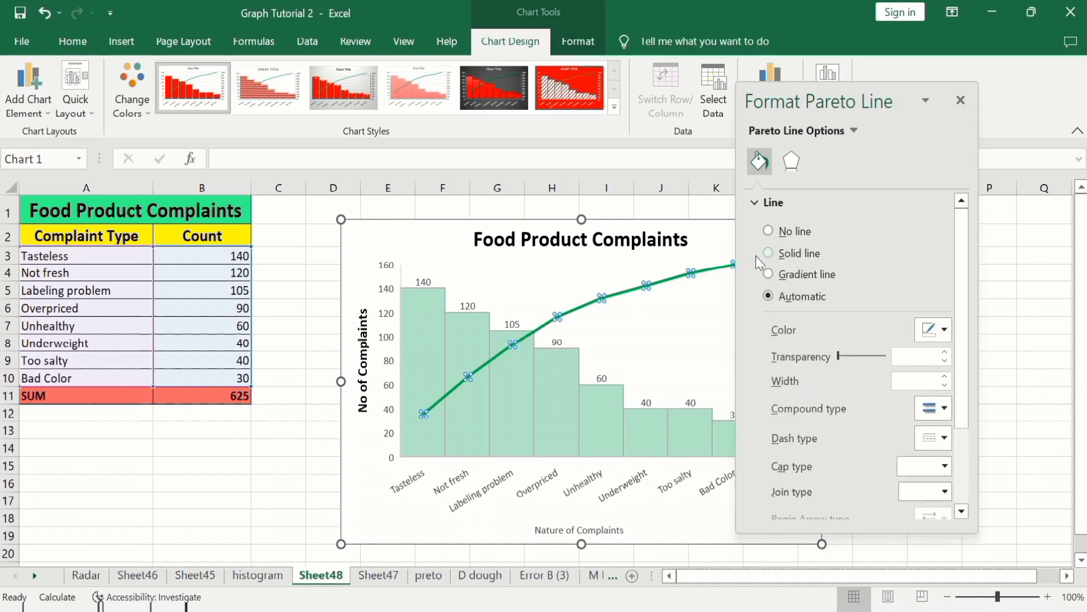
pyautogui.click(771, 252)
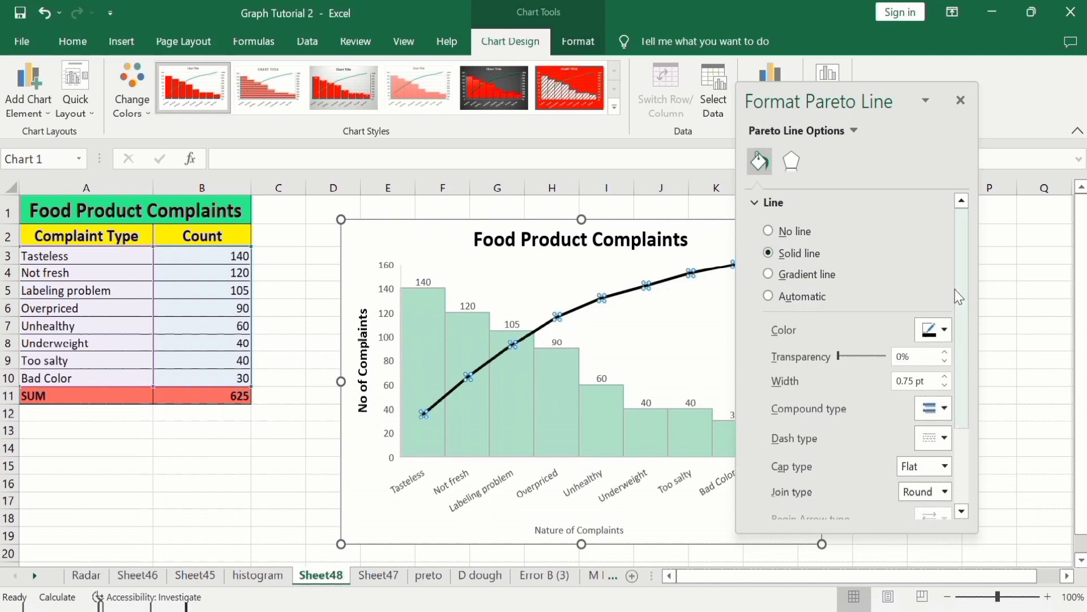
pyautogui.click(941, 338)
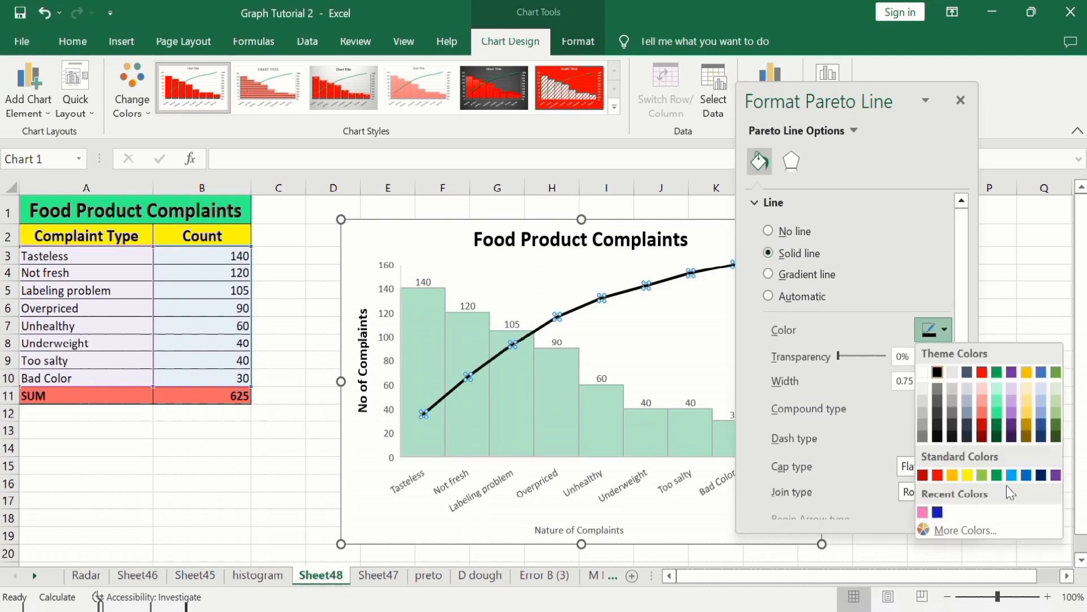
pyautogui.click(1056, 476)
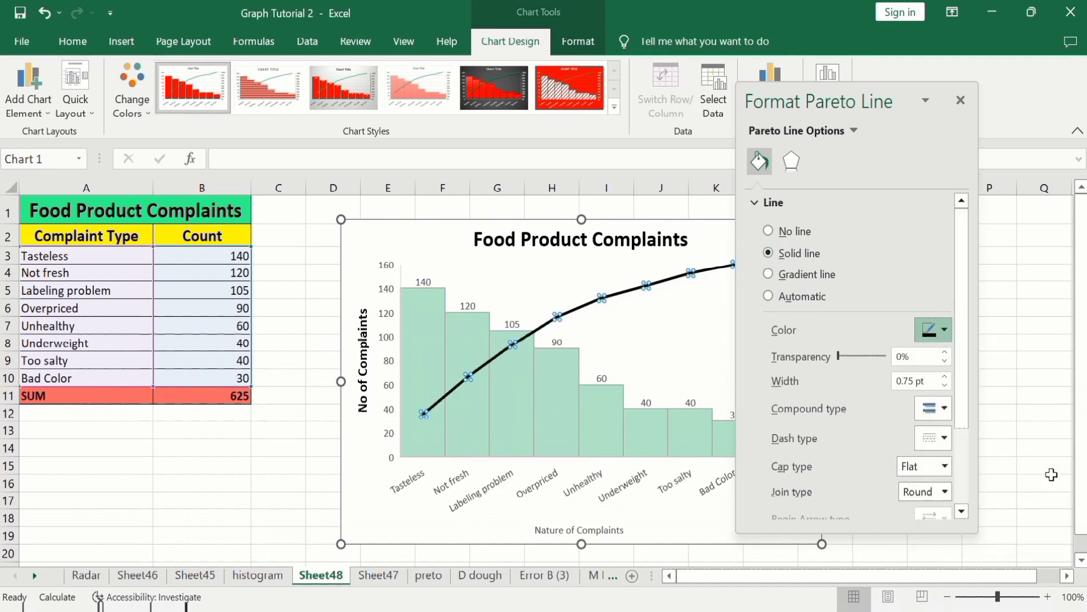
pyautogui.click(945, 377)
pyautogui.click(944, 377)
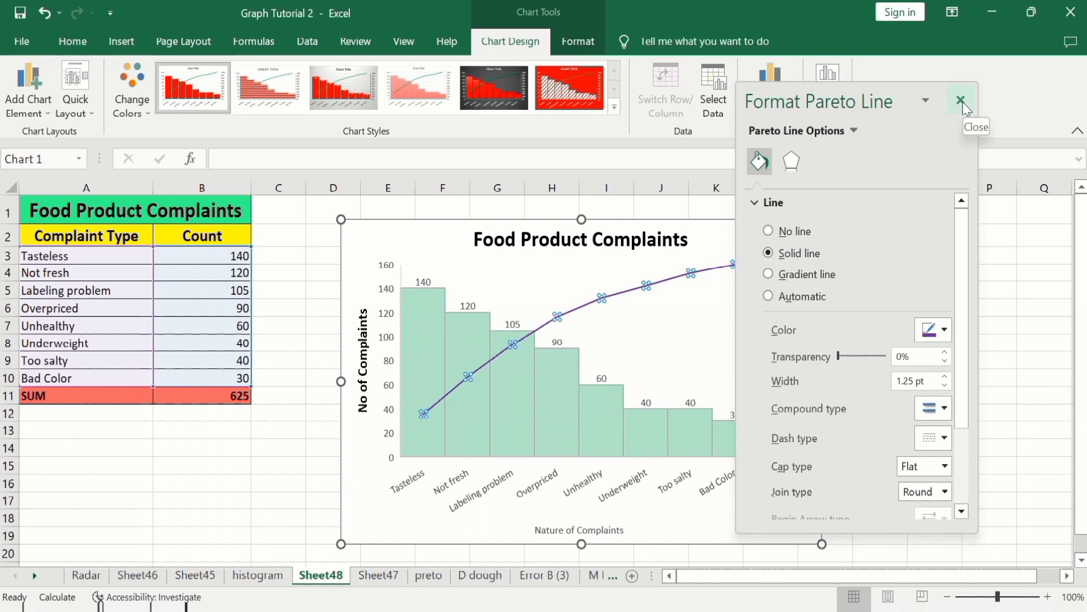
pyautogui.click(961, 102)
# Step: Set the count labels above the green bars to bold black text
pyautogui.click(932, 356)
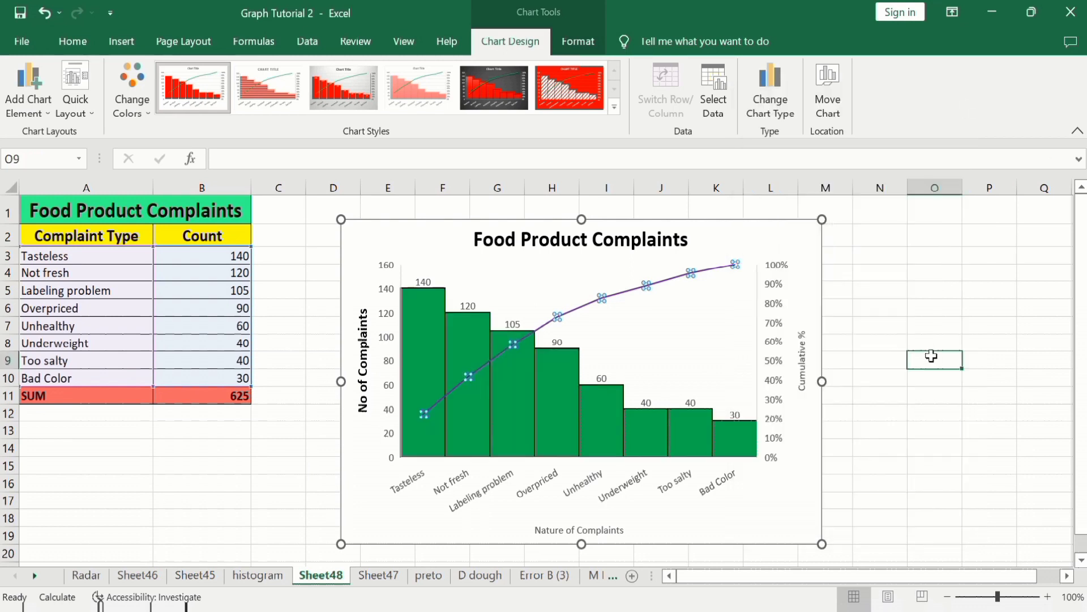
pyautogui.click(467, 306)
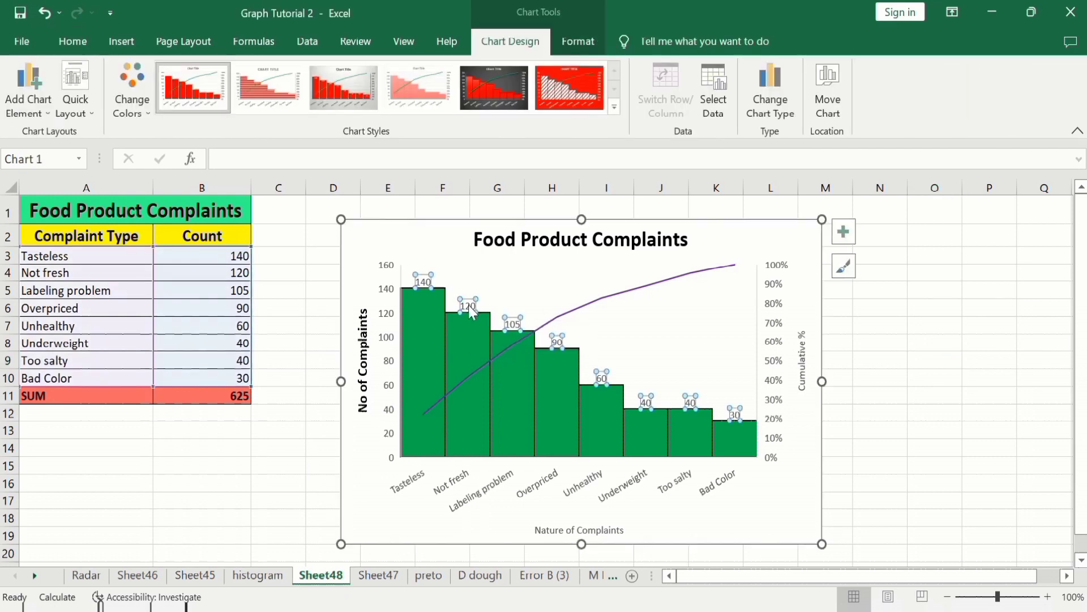
pyautogui.click(73, 42)
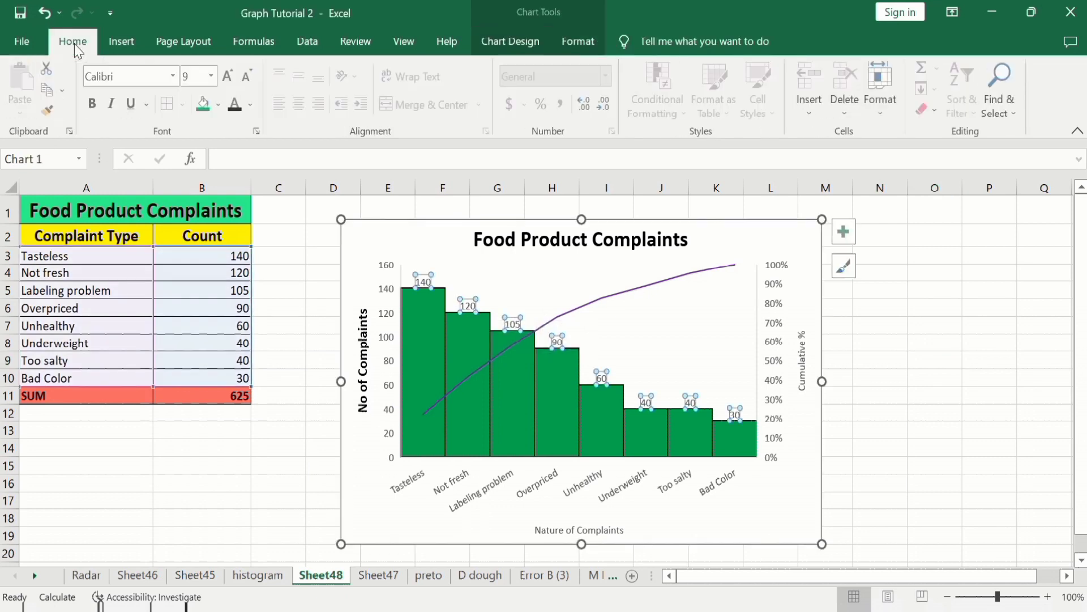
pyautogui.click(93, 105)
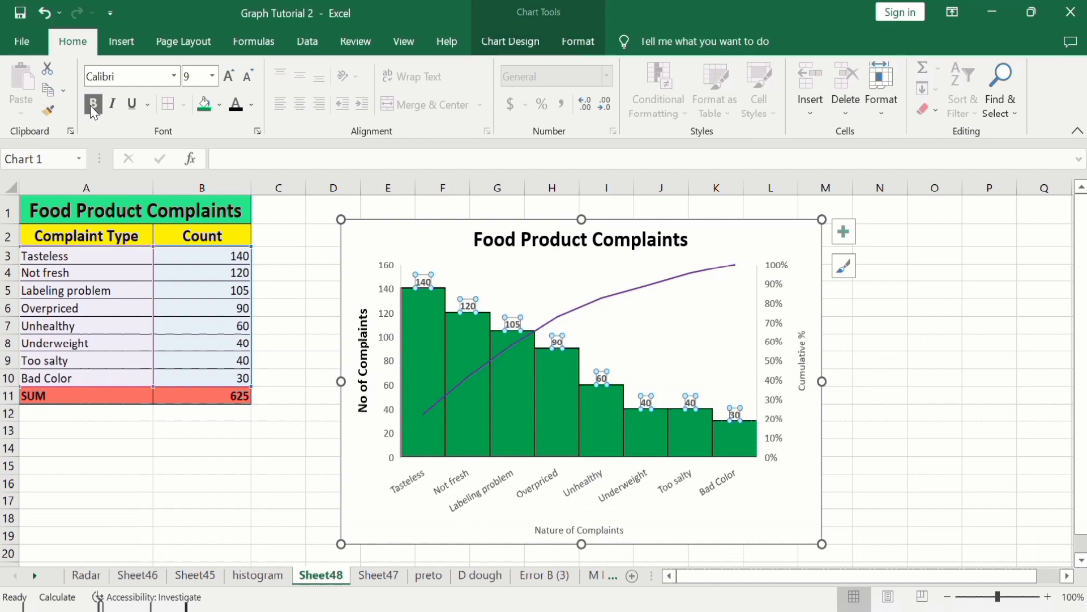
pyautogui.click(249, 105)
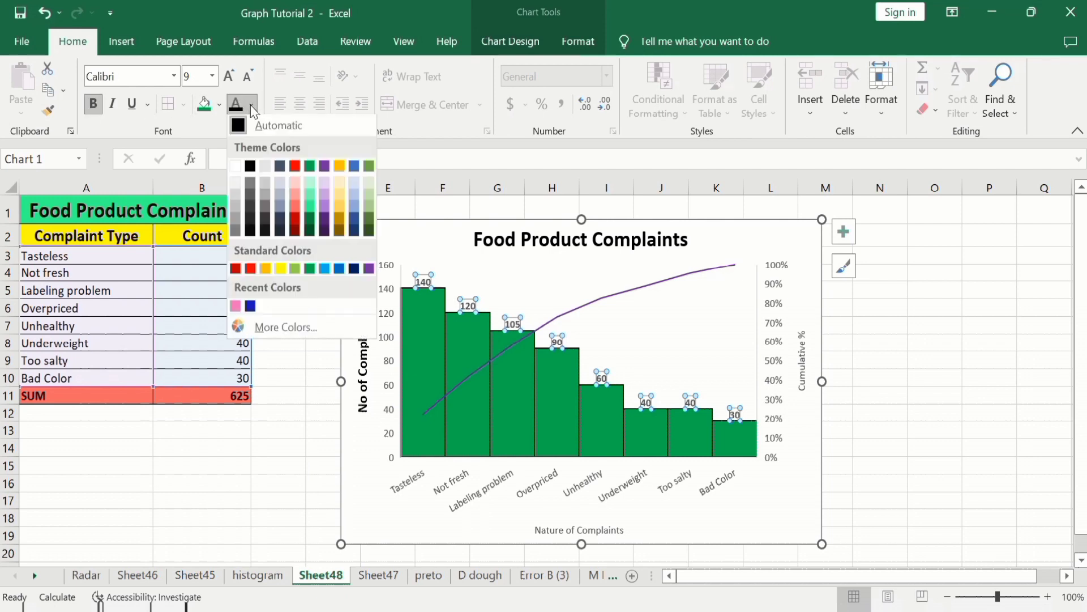
pyautogui.click(250, 167)
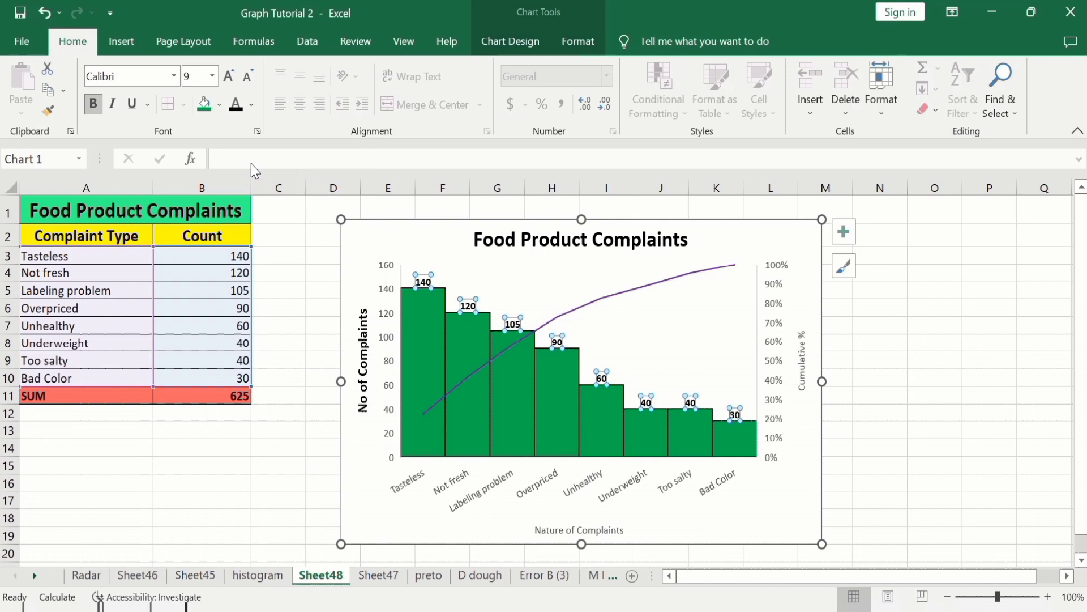
# Step: Format the vertical axis numbers as bold, black, 11-point text
pyautogui.click(389, 295)
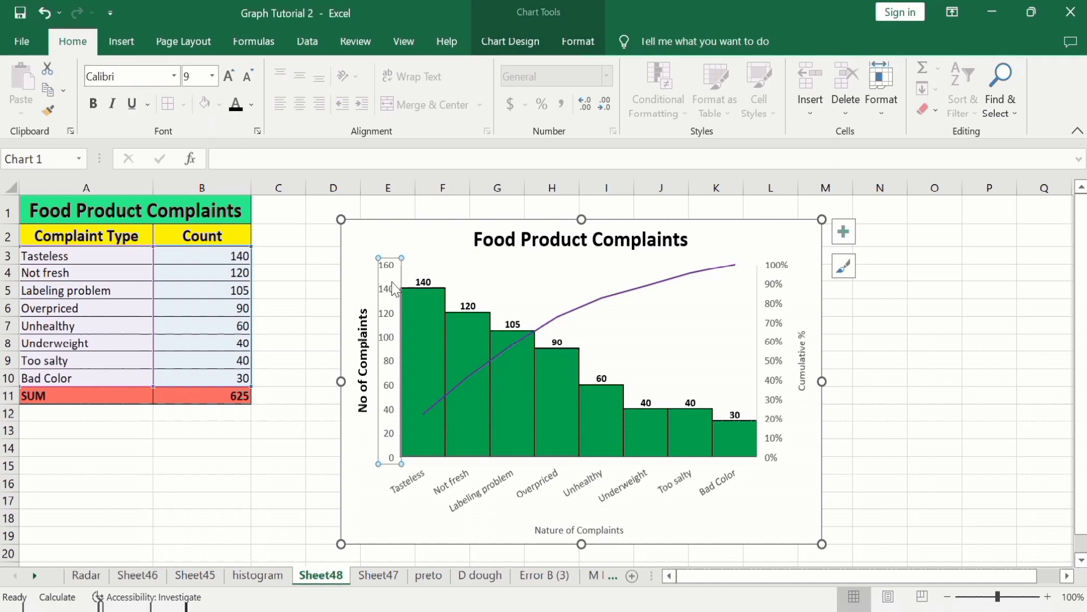
pyautogui.click(94, 104)
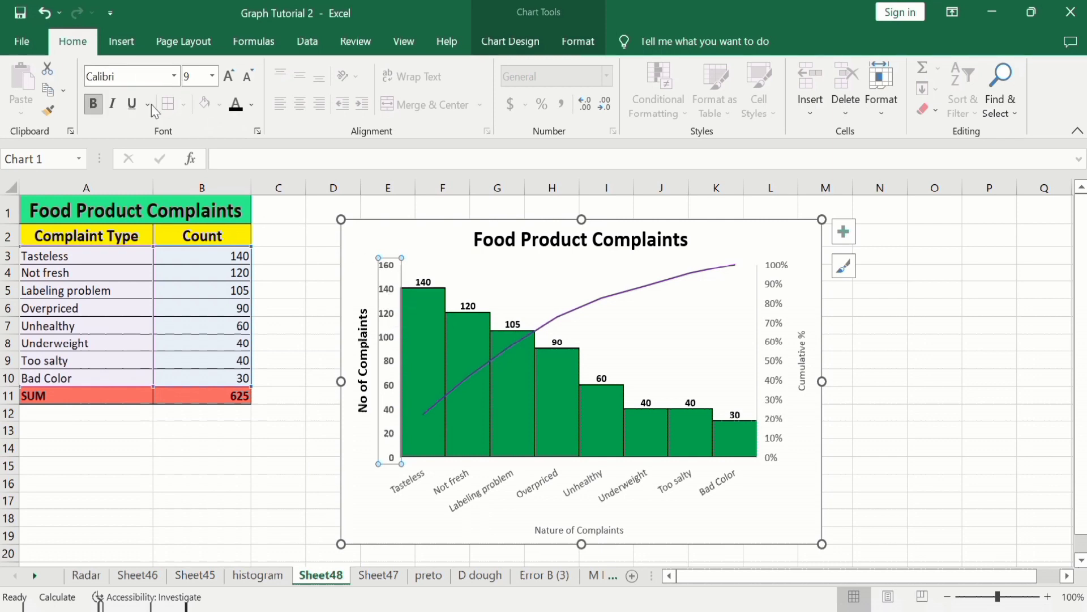
pyautogui.click(252, 105)
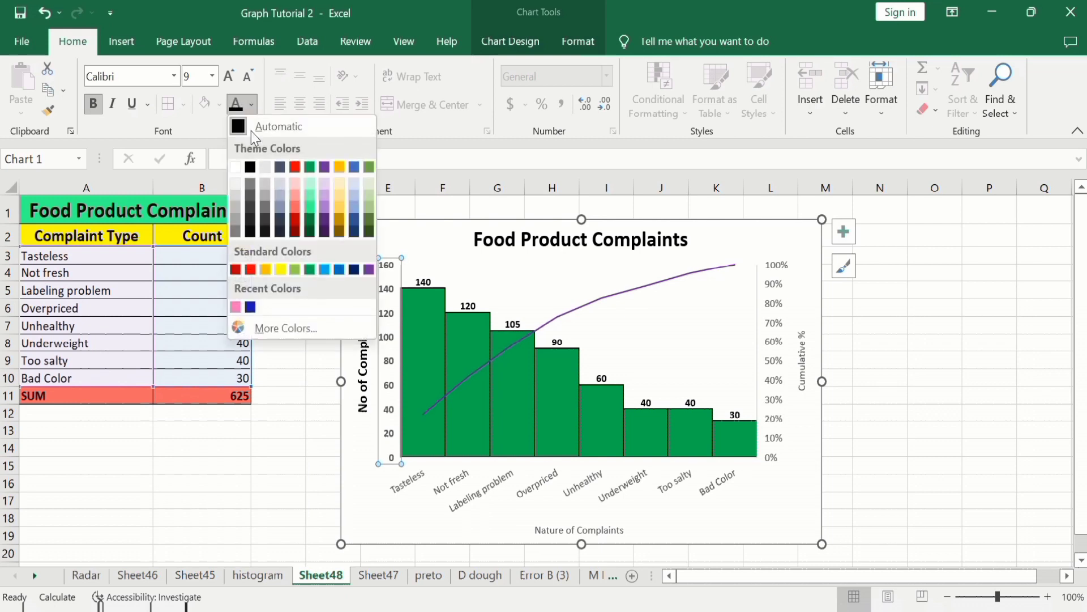
pyautogui.click(251, 167)
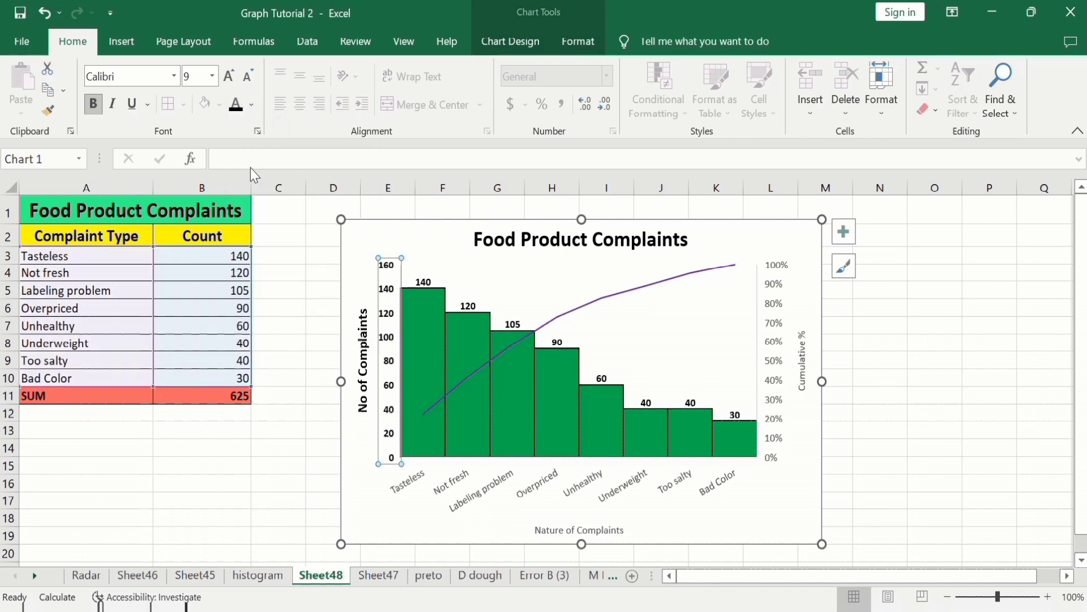
pyautogui.click(213, 77)
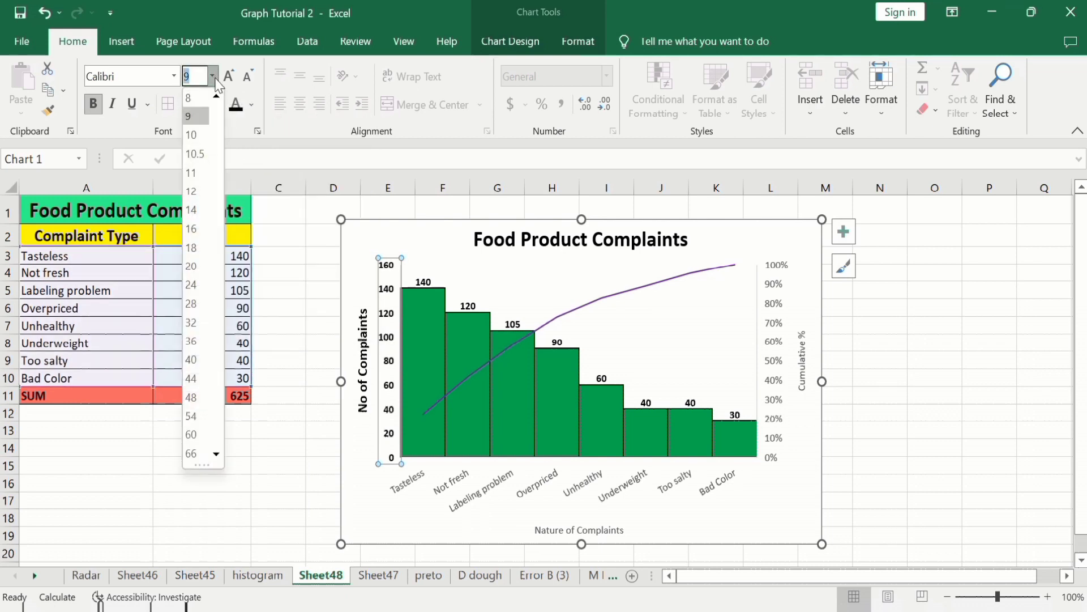
pyautogui.click(191, 172)
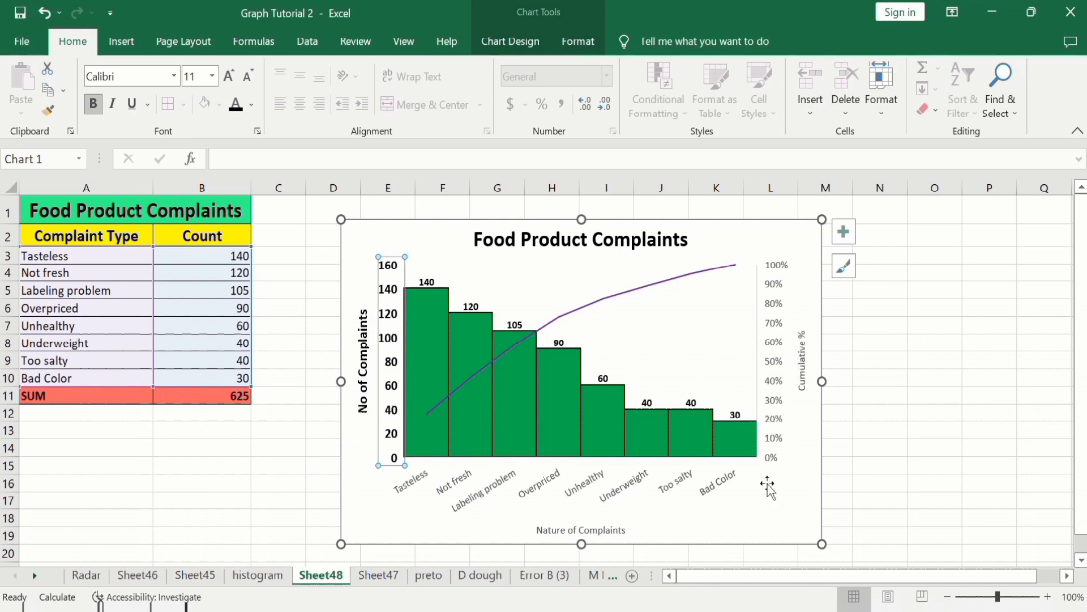
# Step: Set the vertical axis minimum bound to 20 in Format Axis
pyautogui.rightClick(390, 320)
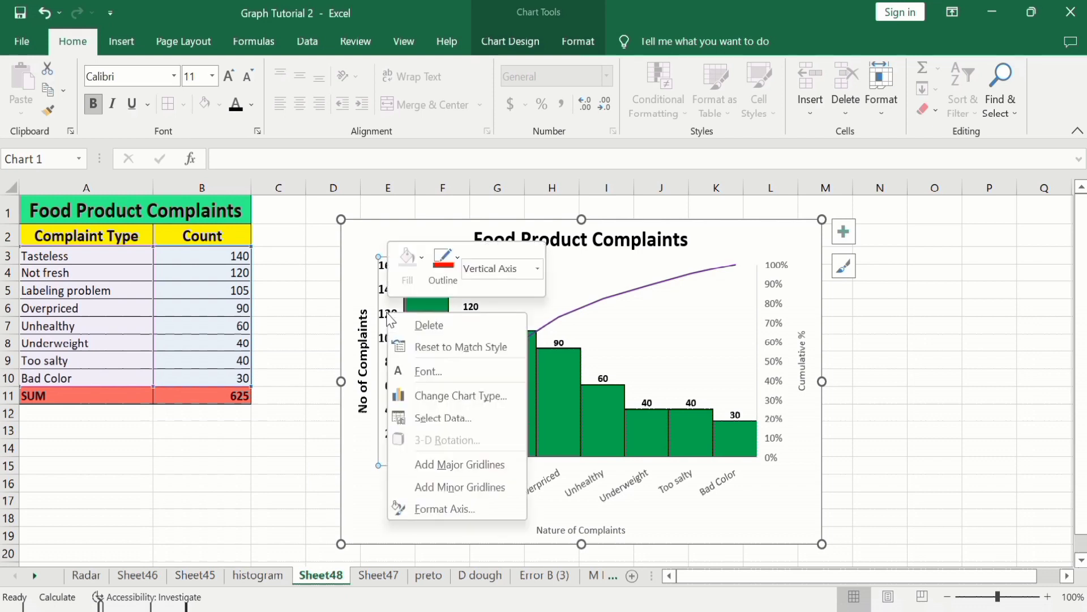
pyautogui.click(446, 509)
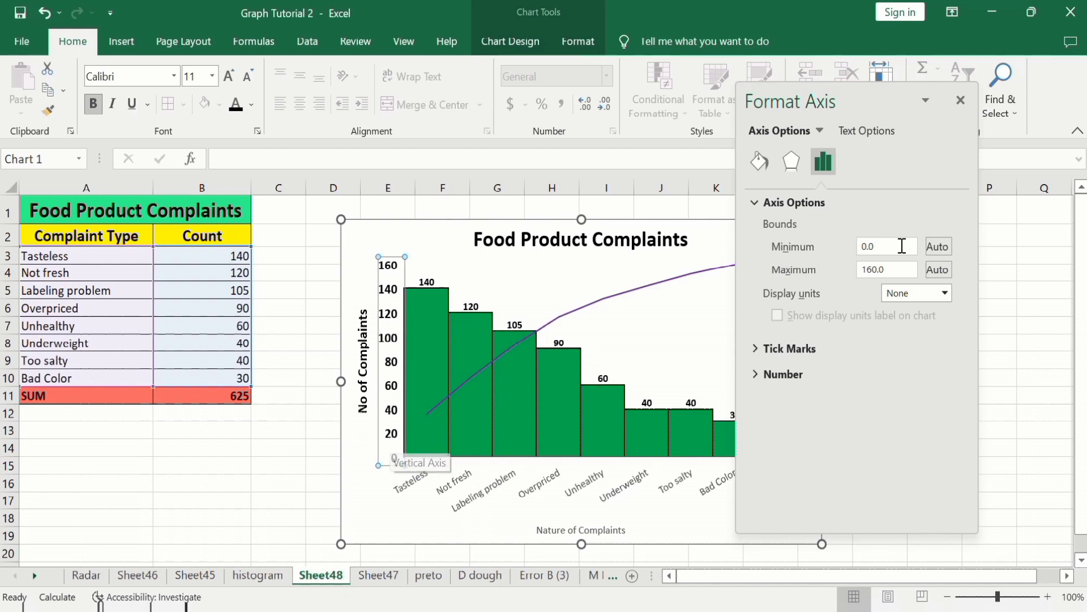
pyautogui.click(863, 248)
pyautogui.write('2')
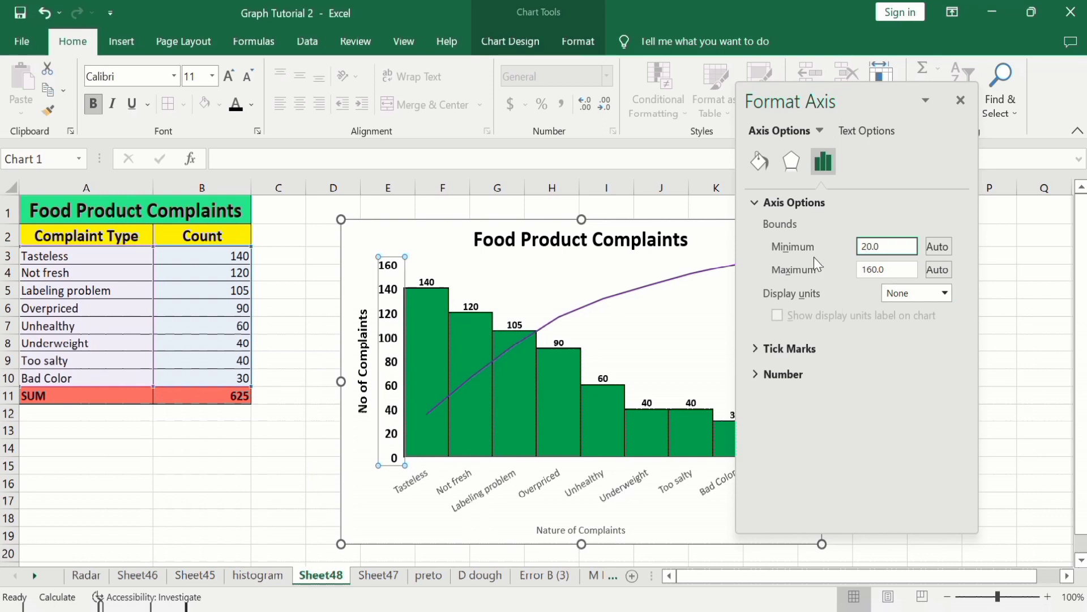
pyautogui.press('Return')
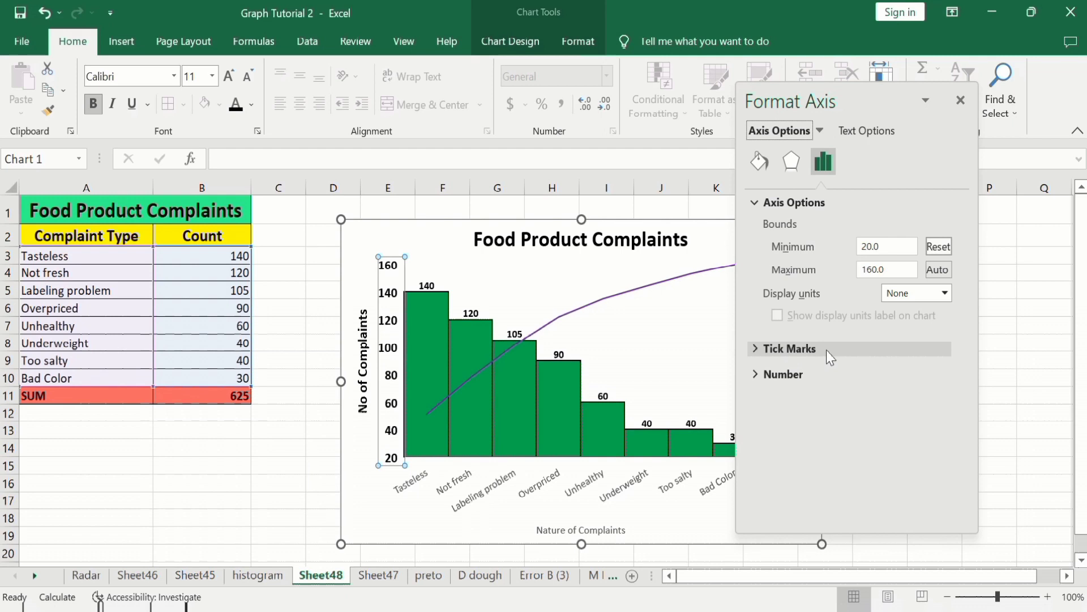
# Step: Set both major and minor tick marks on the vertical axis to Outside
pyautogui.click(827, 350)
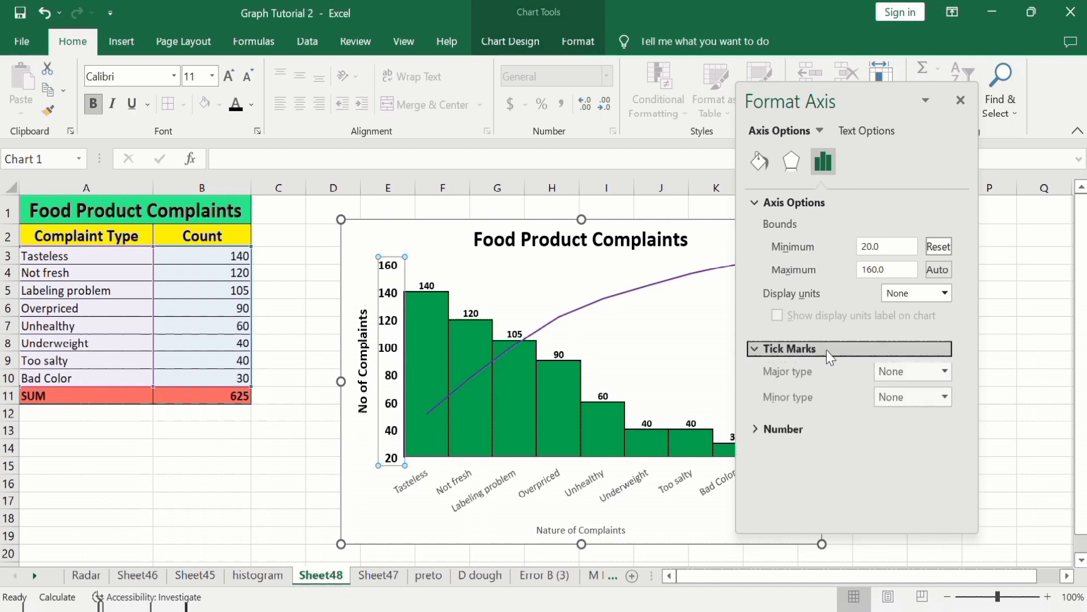
pyautogui.click(945, 373)
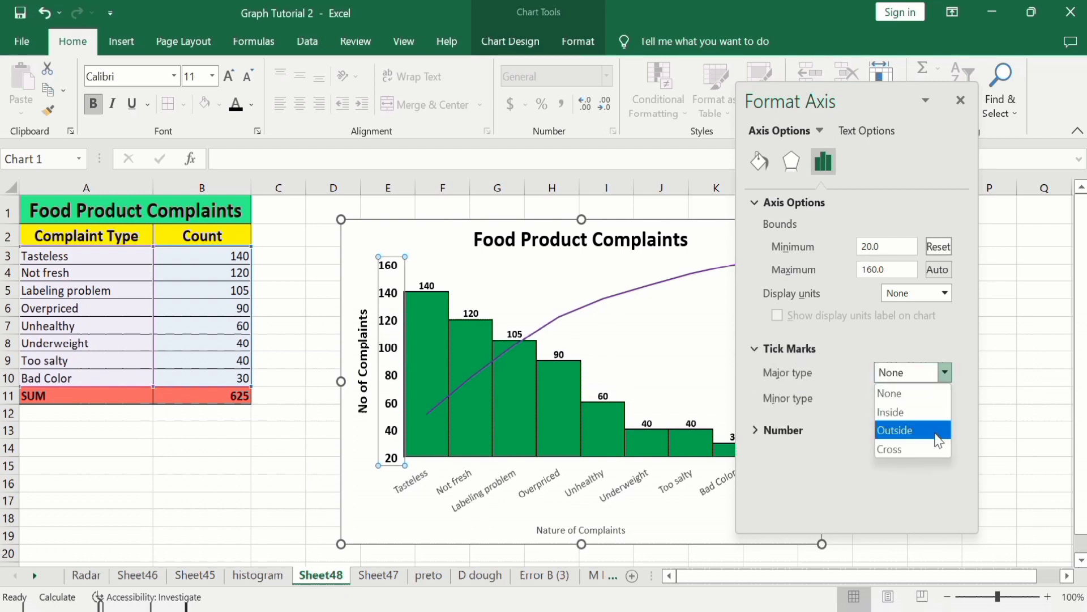
pyautogui.click(938, 430)
pyautogui.click(945, 399)
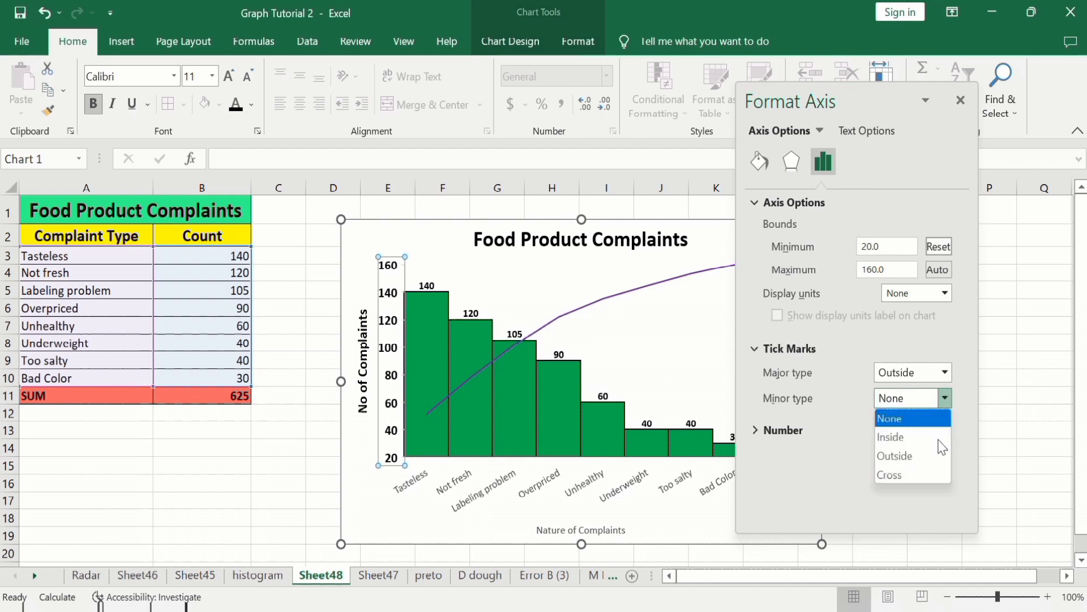
pyautogui.click(938, 456)
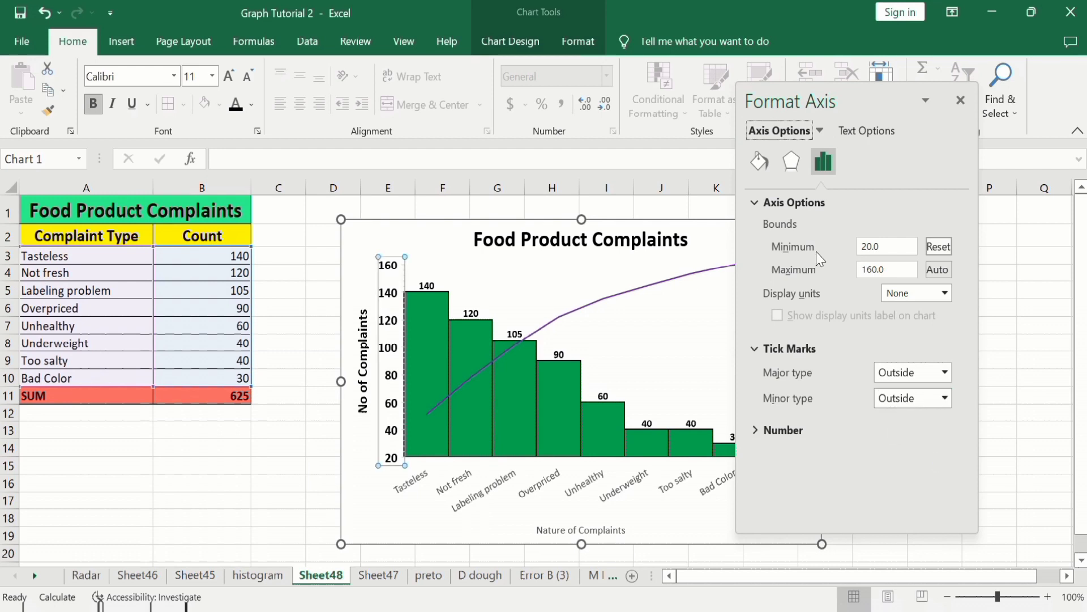
pyautogui.click(760, 163)
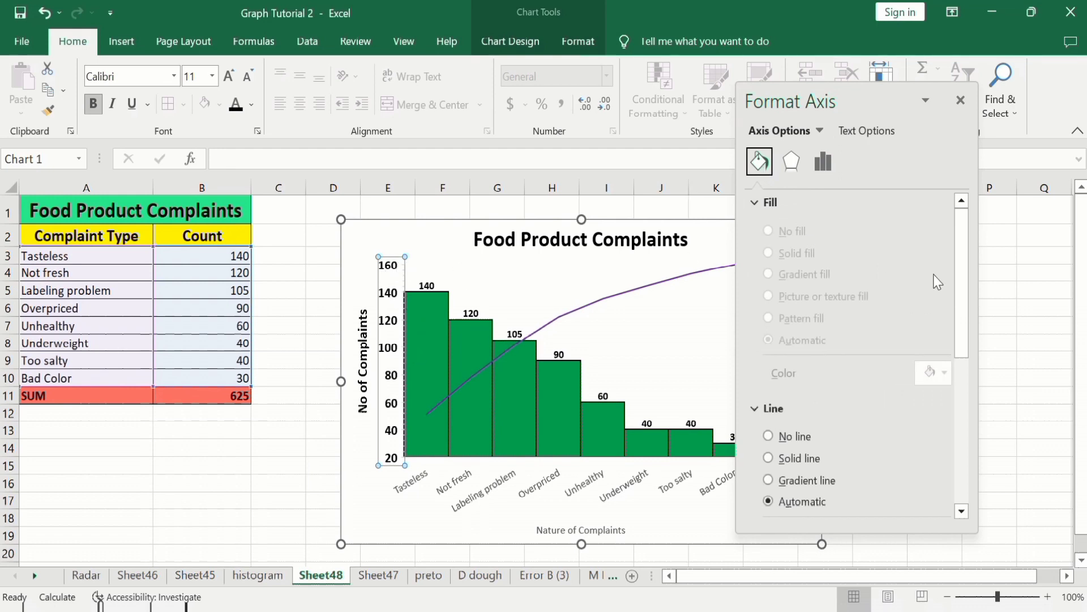
# Step: Draw the vertical axis as a solid black 1.5 pt line and close Format Axis
pyautogui.click(771, 460)
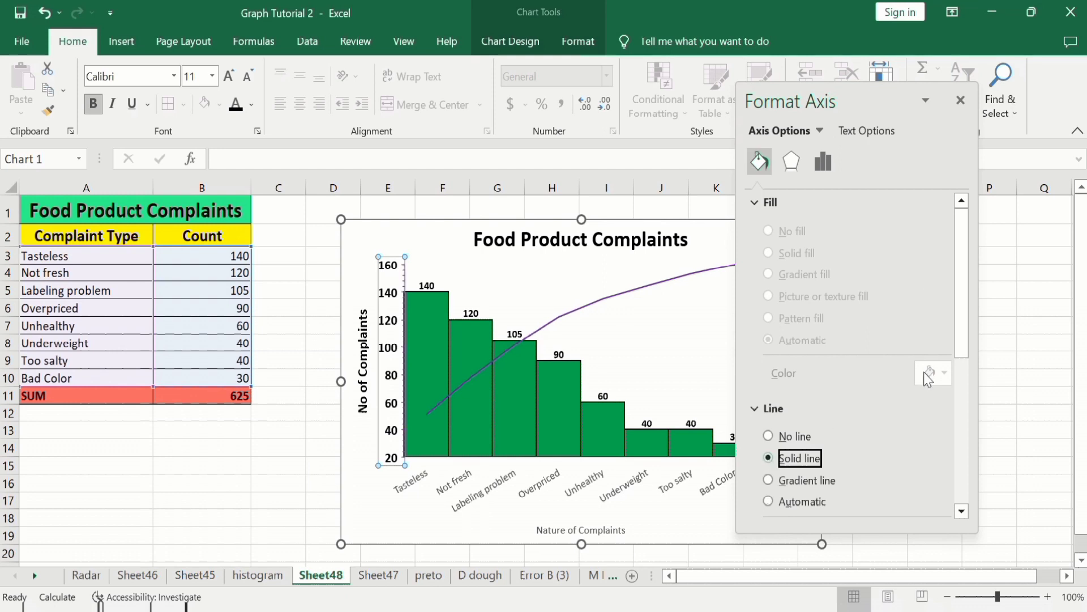
pyautogui.moveTo(963, 299); pyautogui.dragTo(969, 392)
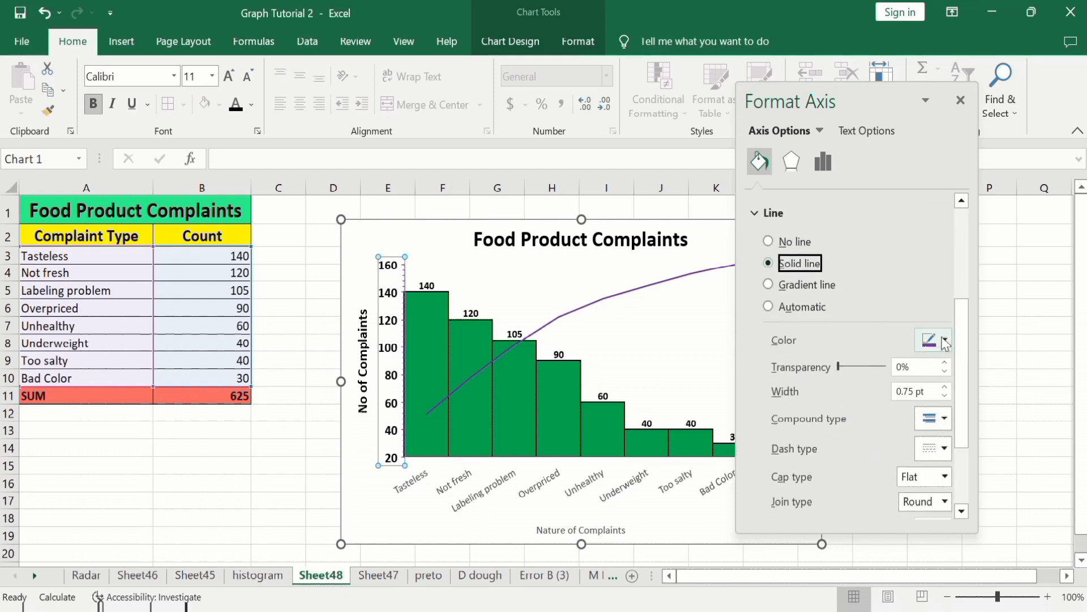
pyautogui.click(945, 341)
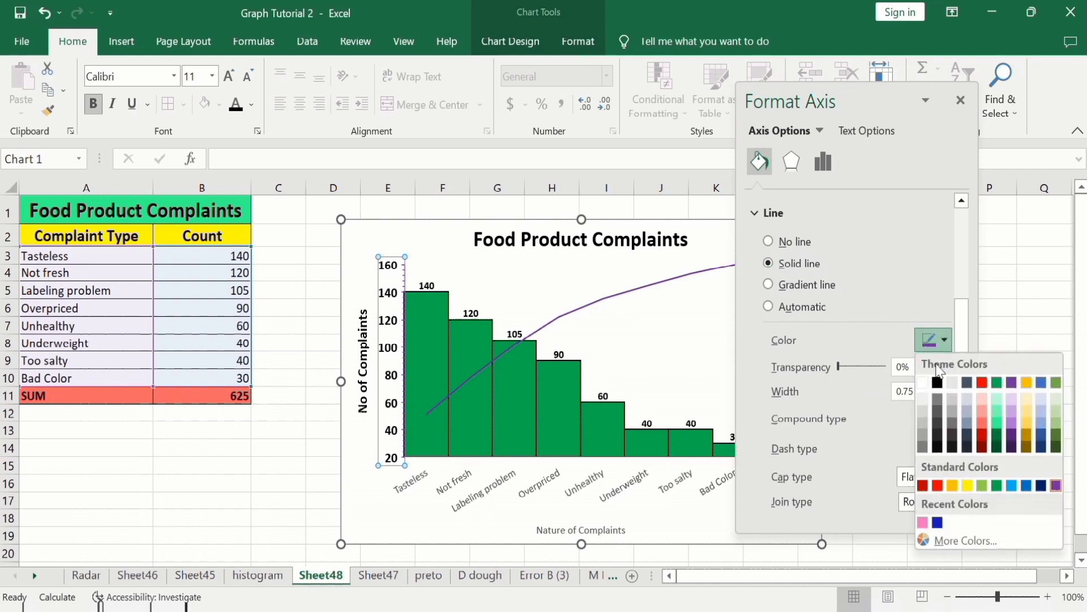
pyautogui.click(938, 384)
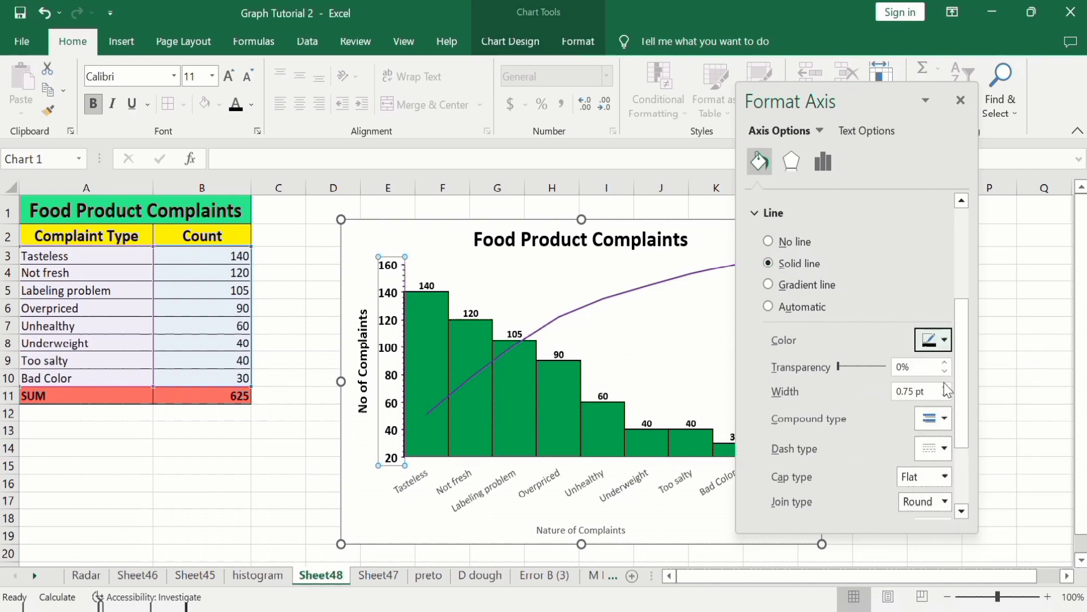
pyautogui.click(945, 388)
pyautogui.click(945, 388)
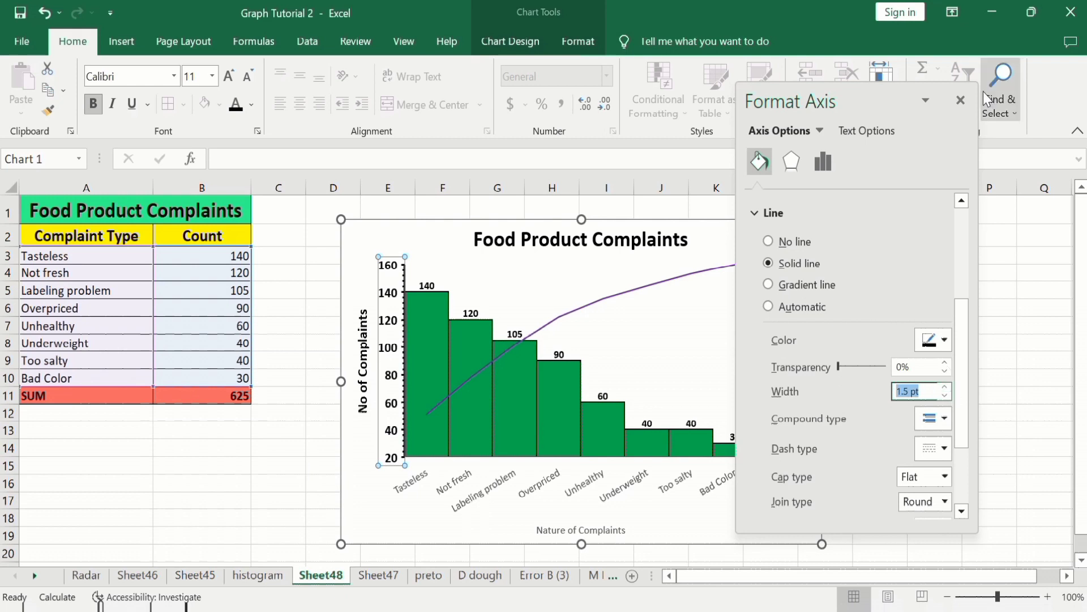
pyautogui.click(963, 103)
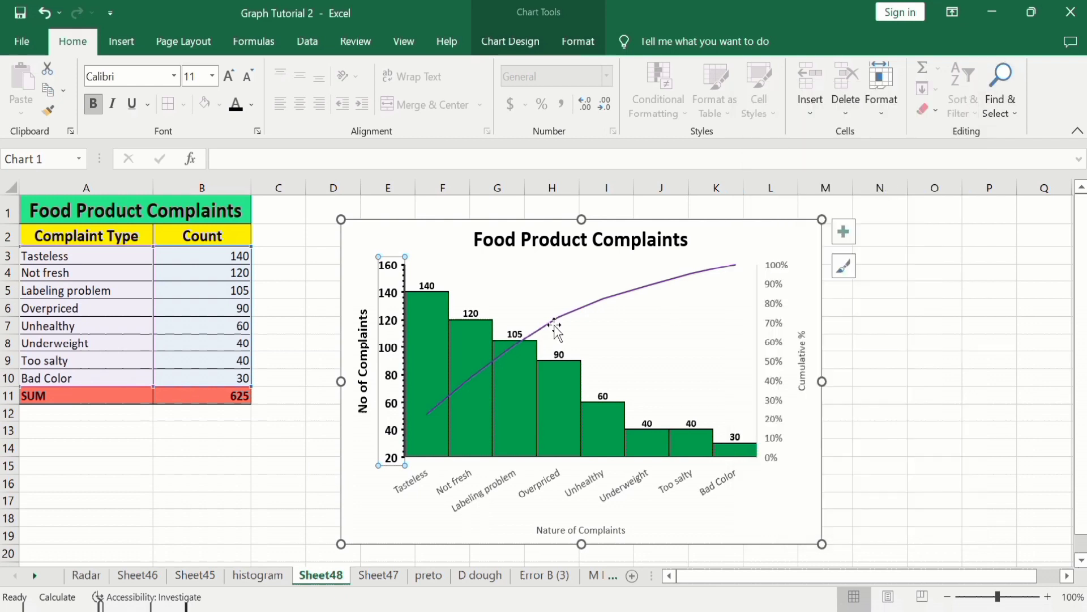